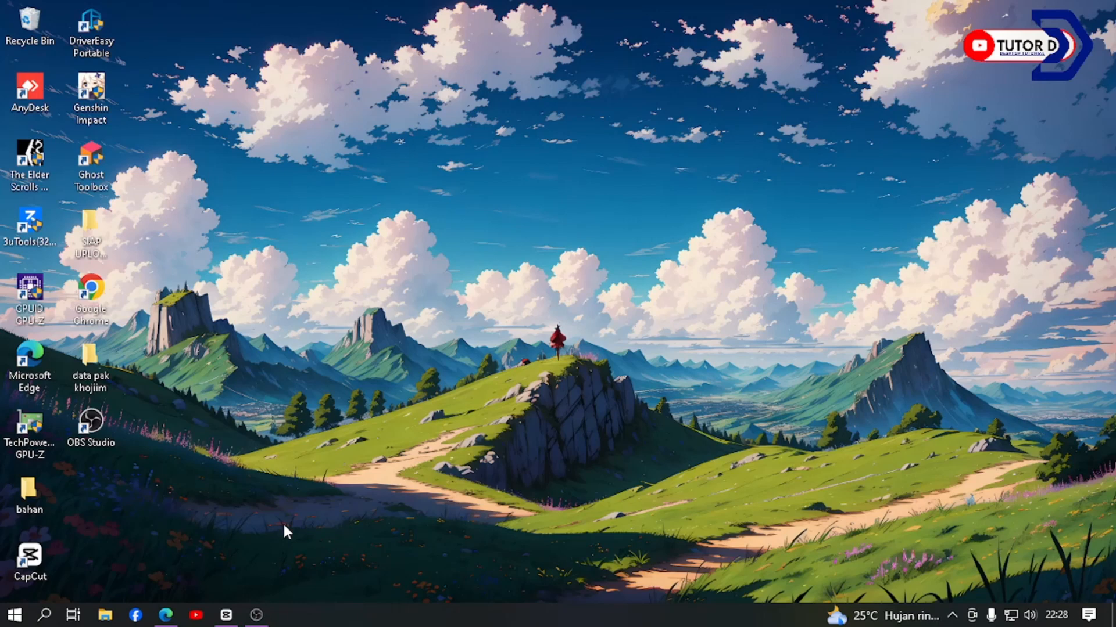
- Inspect the graphics card details in GPU-Z and the CPU, memory and GPU 0 performance in Task Manager
double_click(36, 443)
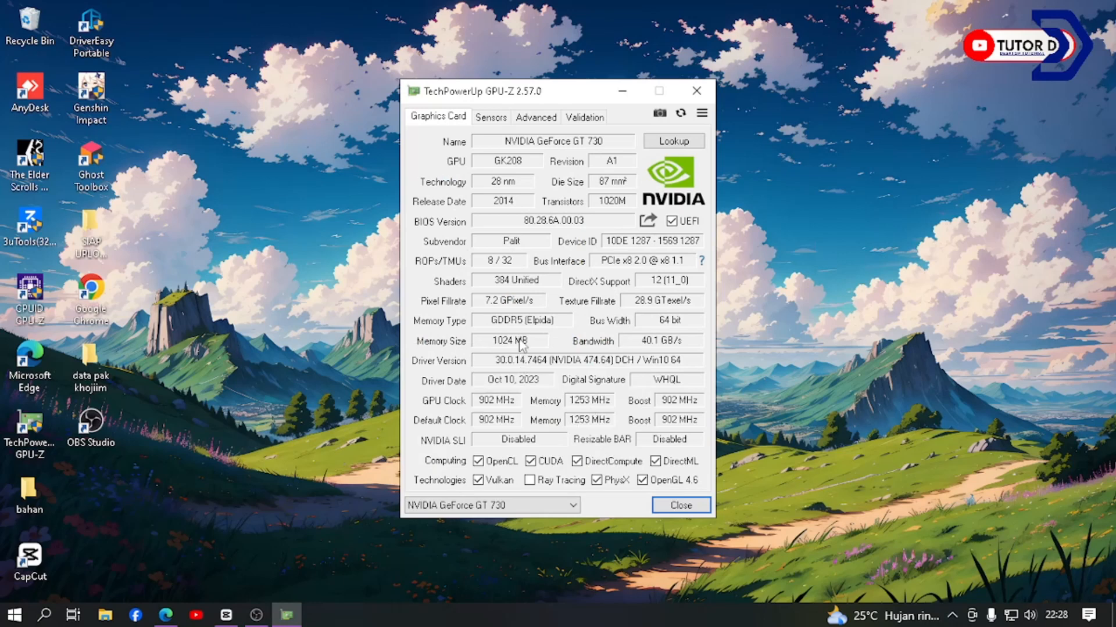
mouse_move(520, 344)
key("ctrl+shift+Escape")
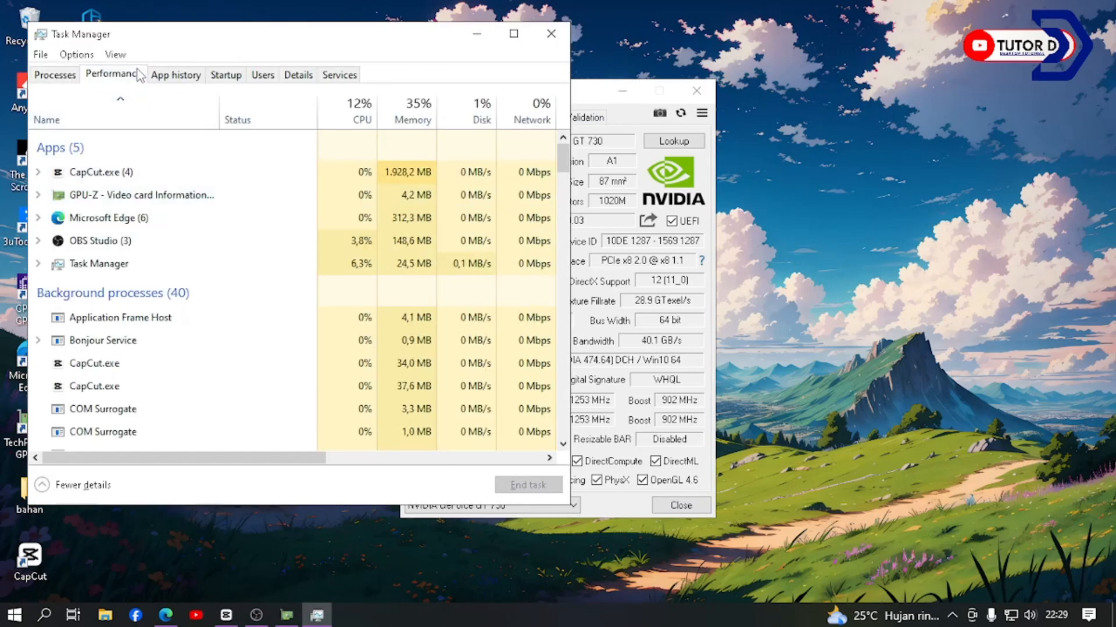
left_click(140, 74)
left_click(177, 116)
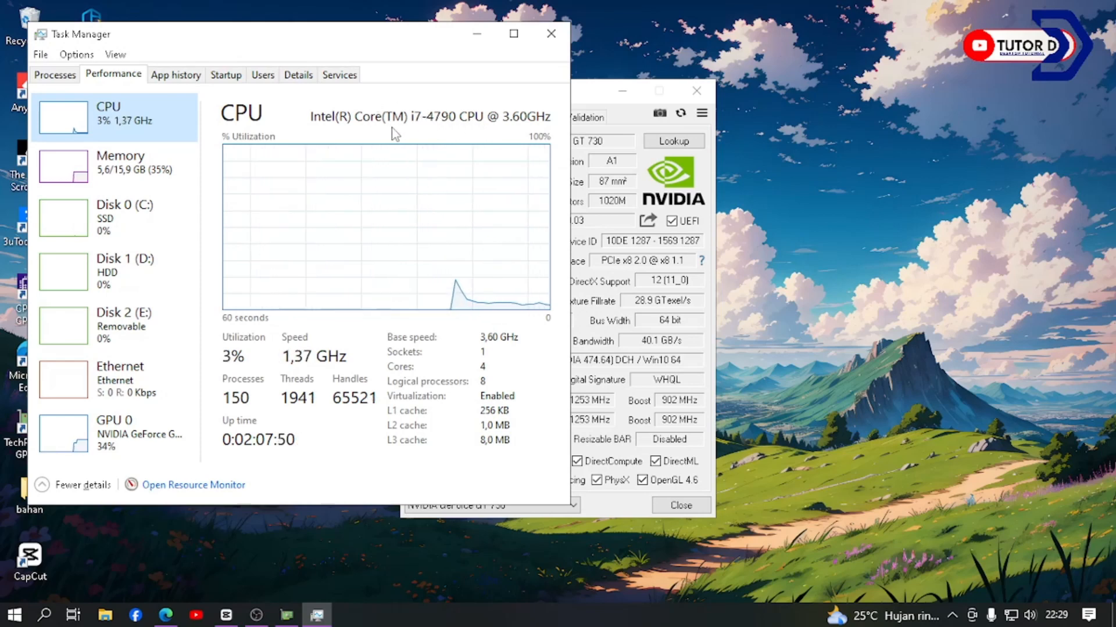
left_click(163, 174)
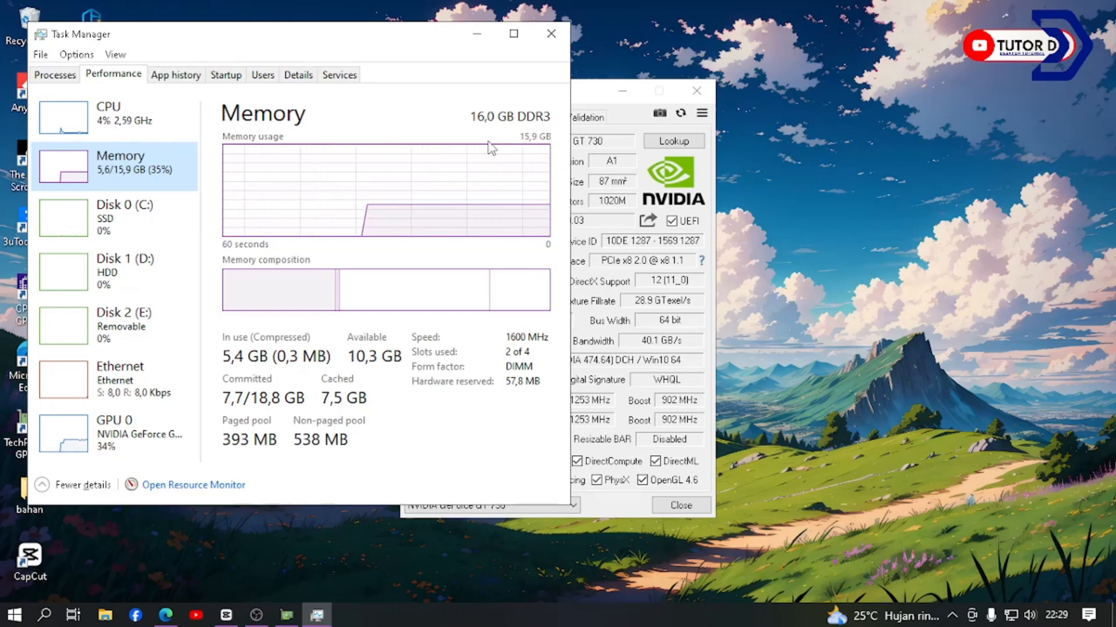
left_click(135, 442)
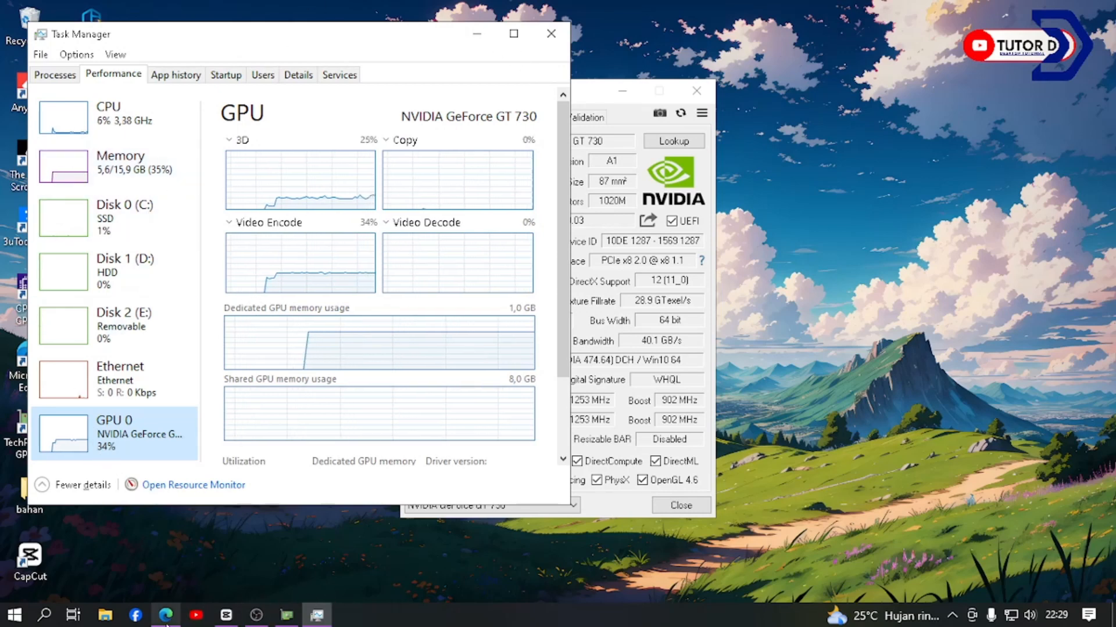
- Switch to CapCut and look through the timeline tracks of project 0221
left_click(226, 615)
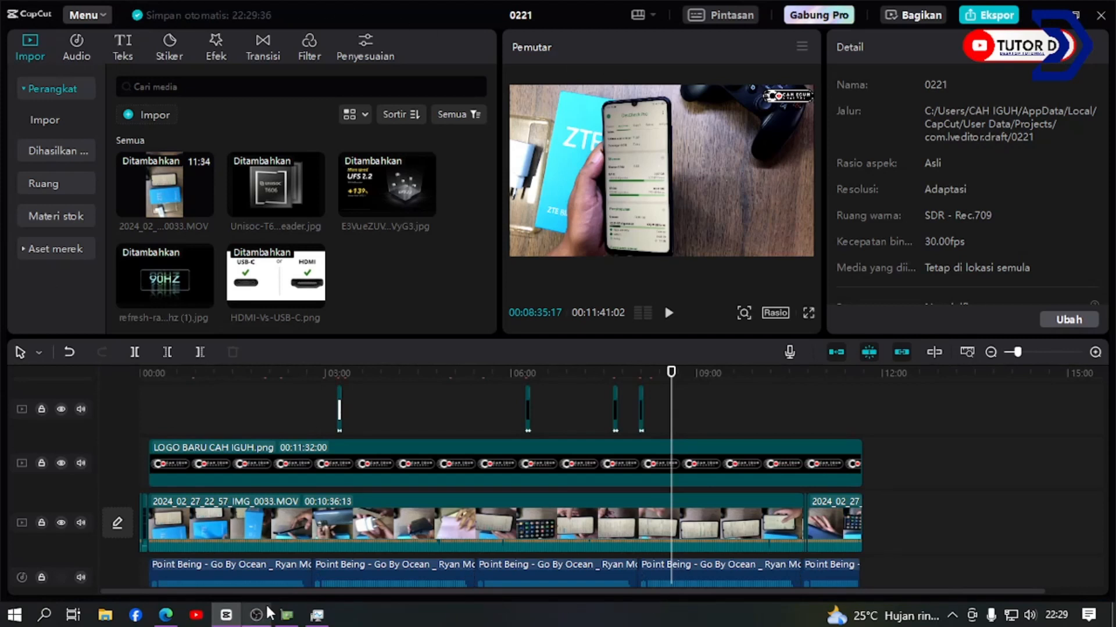
scroll(457, 468, "up", 2)
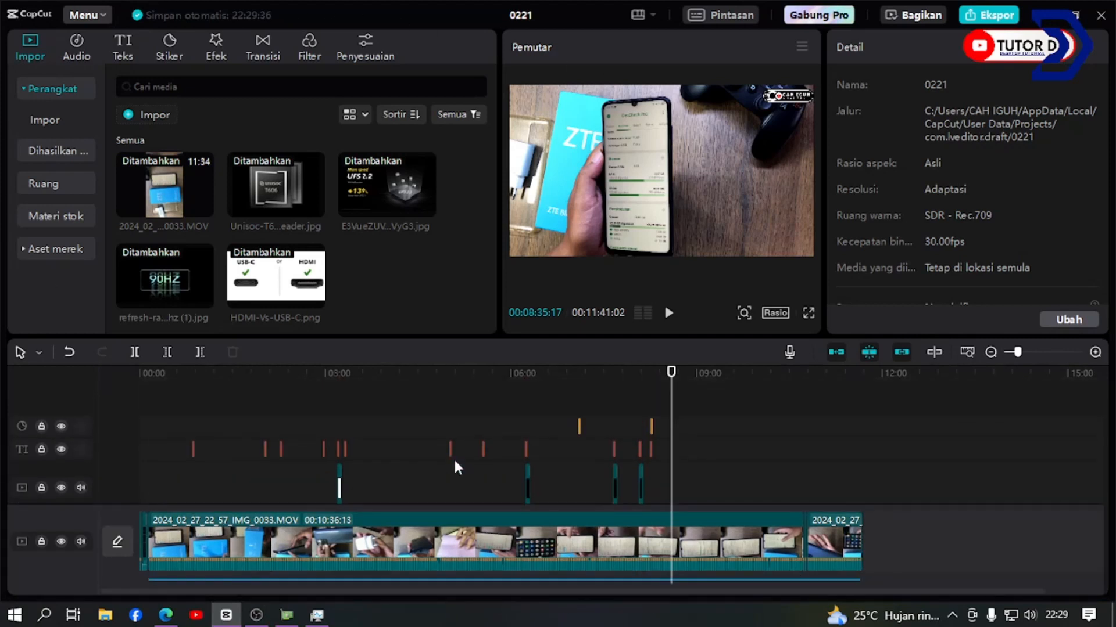
scroll(456, 468, "down", 3)
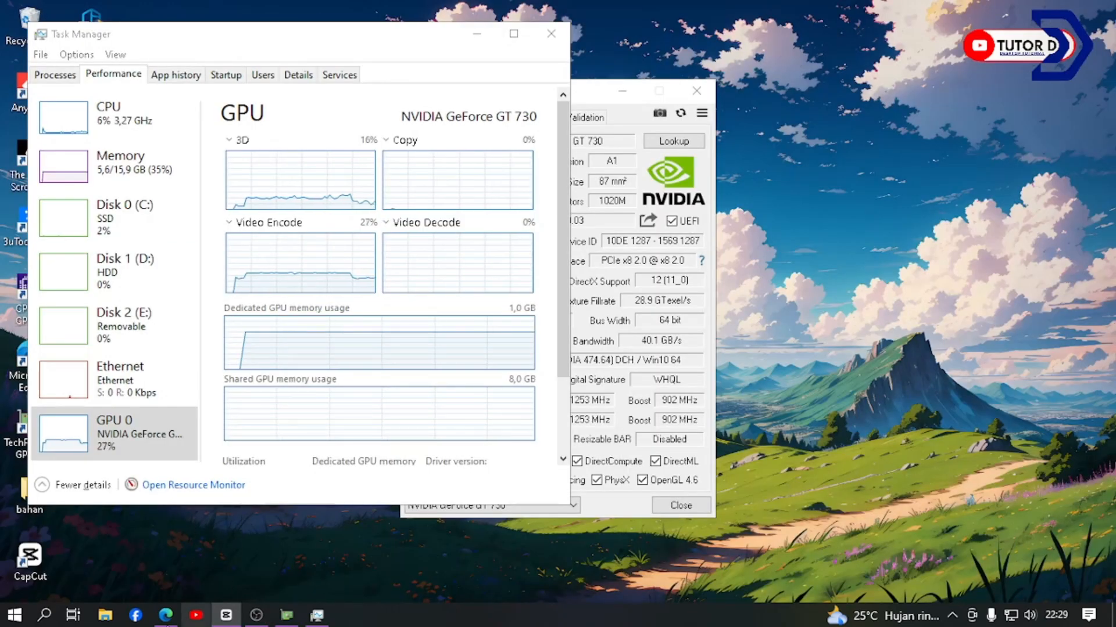
- Bring up the online stopwatch in the Edge window and close GPU-Z
left_click(164, 620)
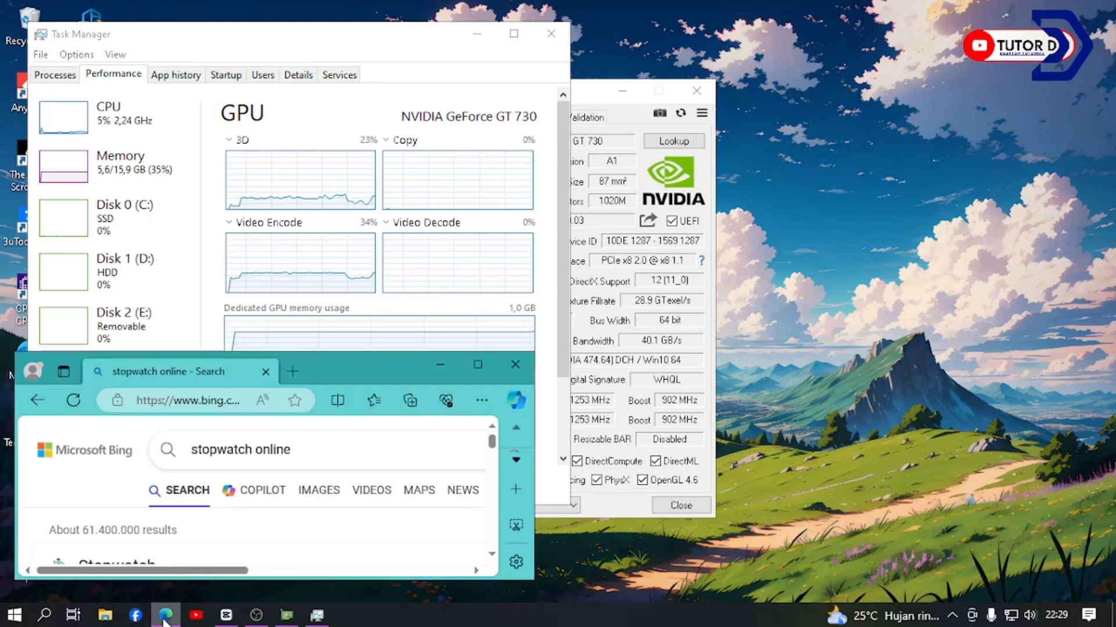
scroll(285, 483, "down", 2)
scroll(290, 486, "down", 2)
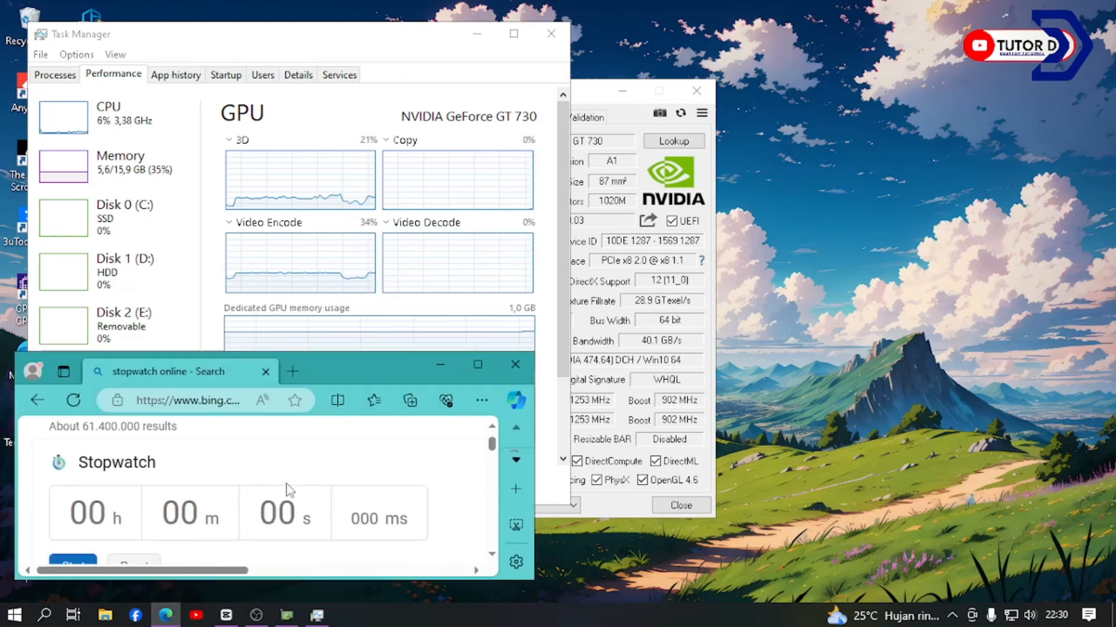
left_click(256, 617)
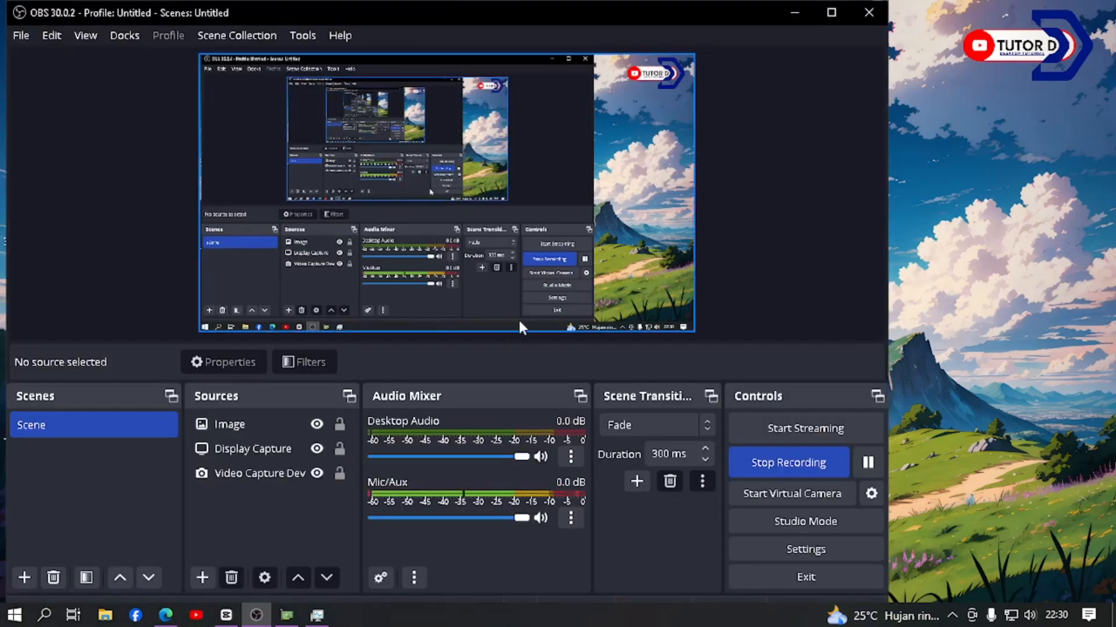
left_click(280, 619)
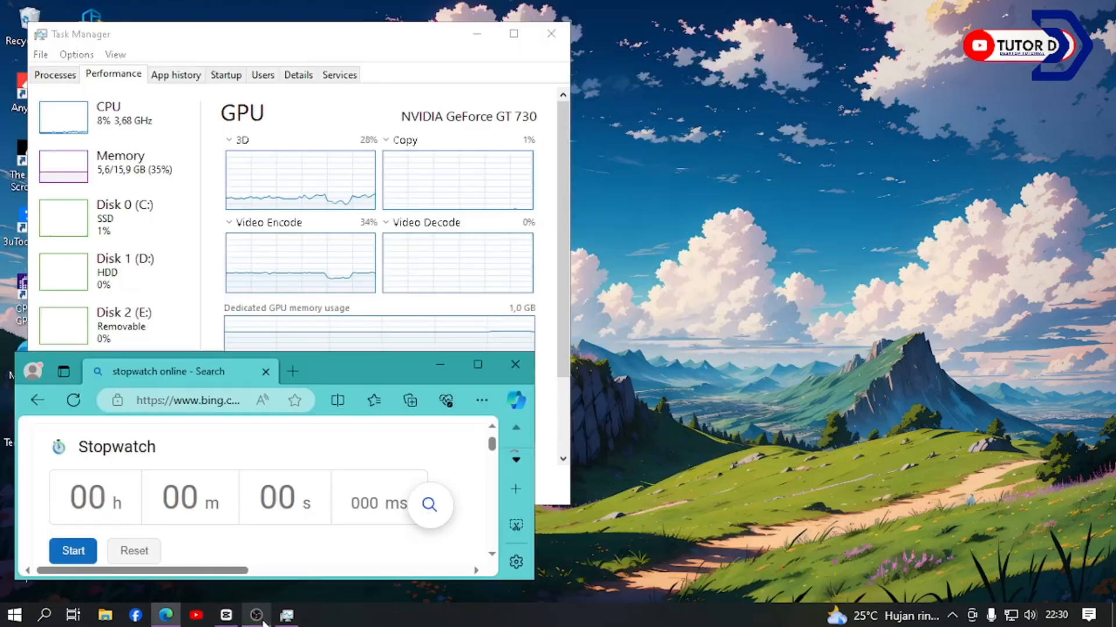
- Shrink the CapCut window, shift it aside so the other windows stay reachable, and bring the Edge stopwatch to the front
left_click(226, 617)
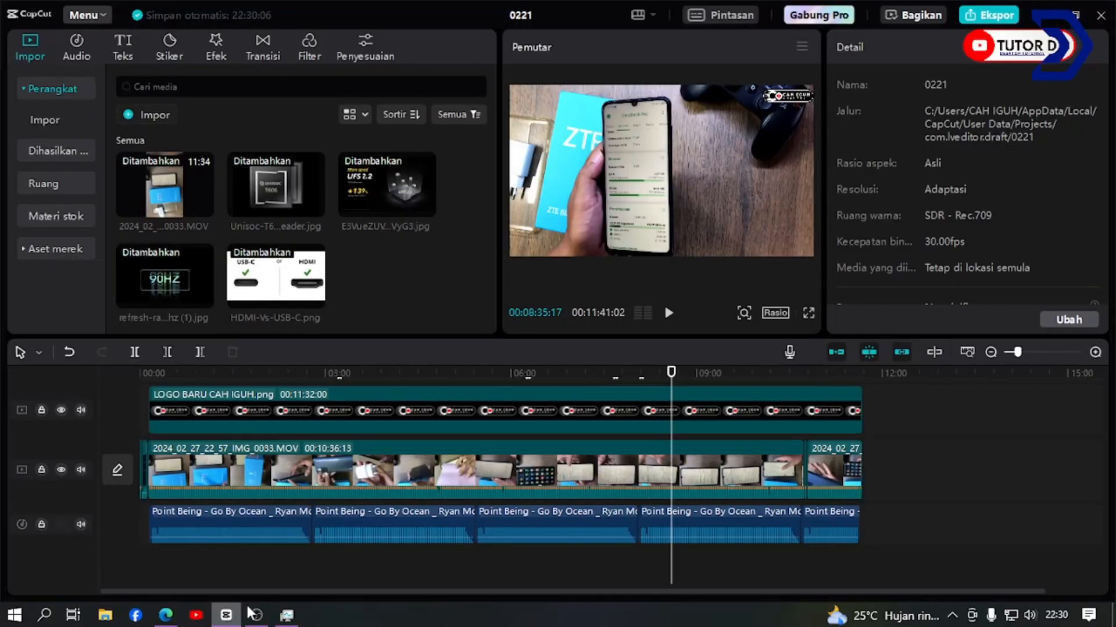
left_click(1075, 15)
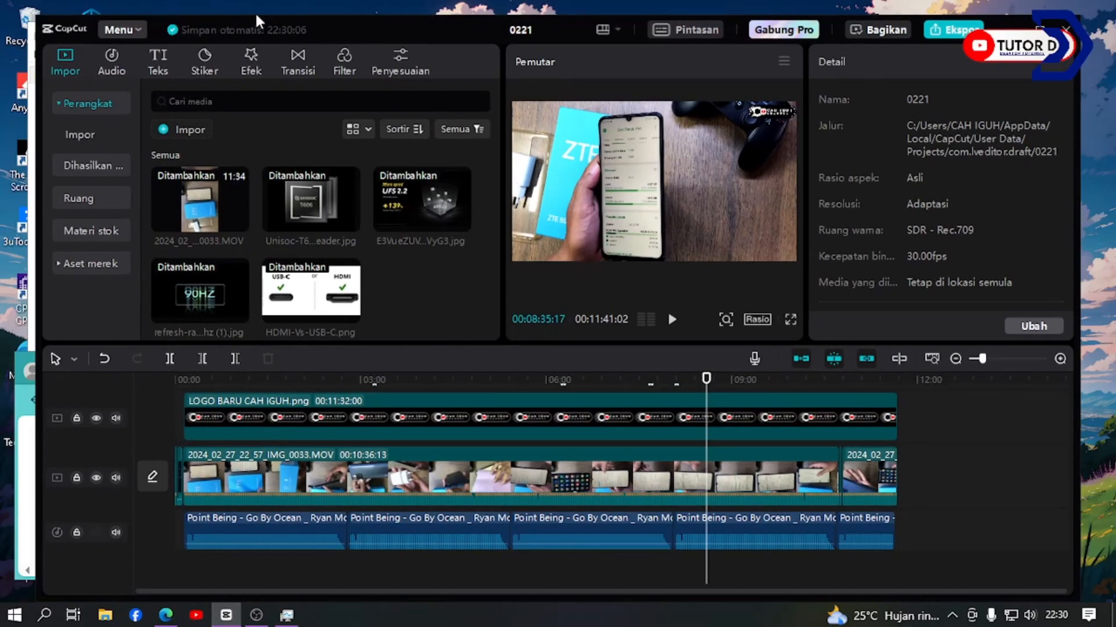
left_click_drag(37, 26, 357, 13)
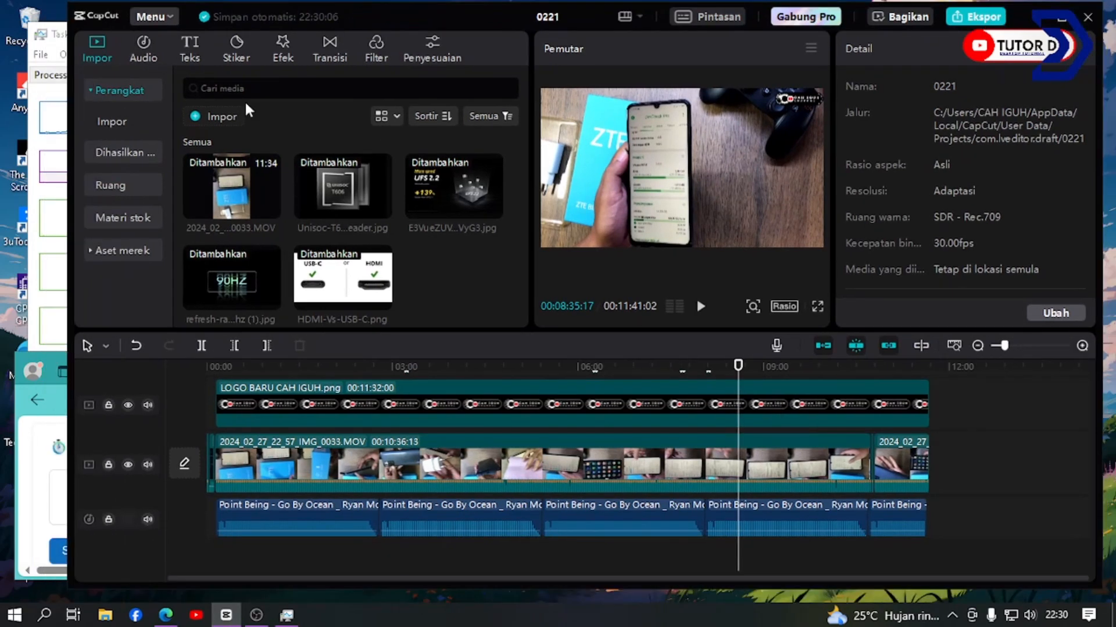
left_click(36, 369)
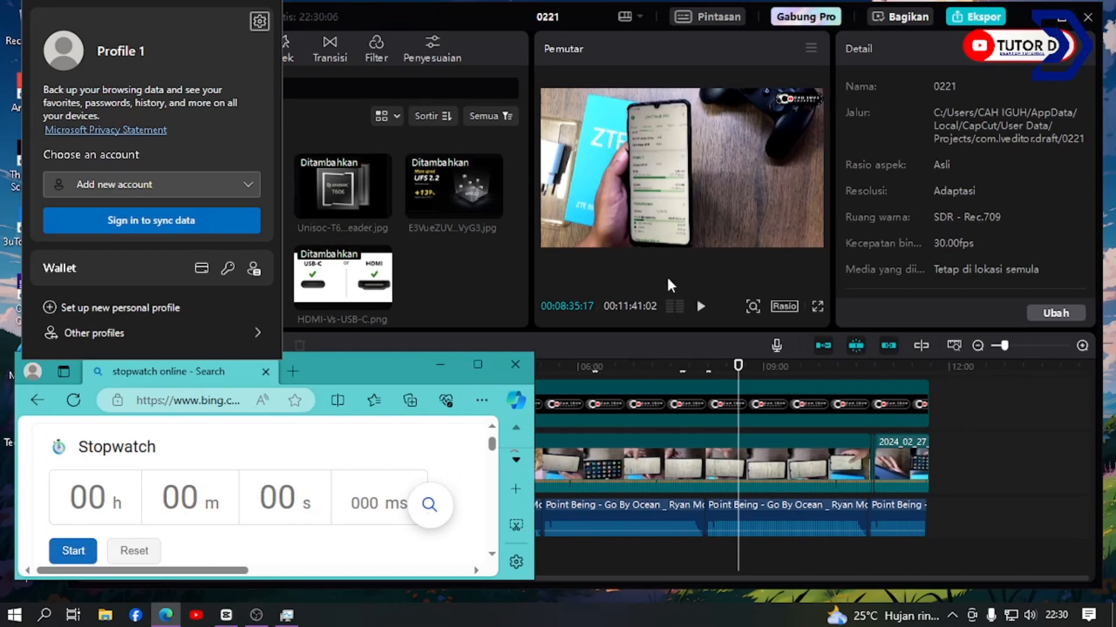
- Open the export settings of project 0221, try the 4K resolution and set it back to 1080P
left_click(989, 22)
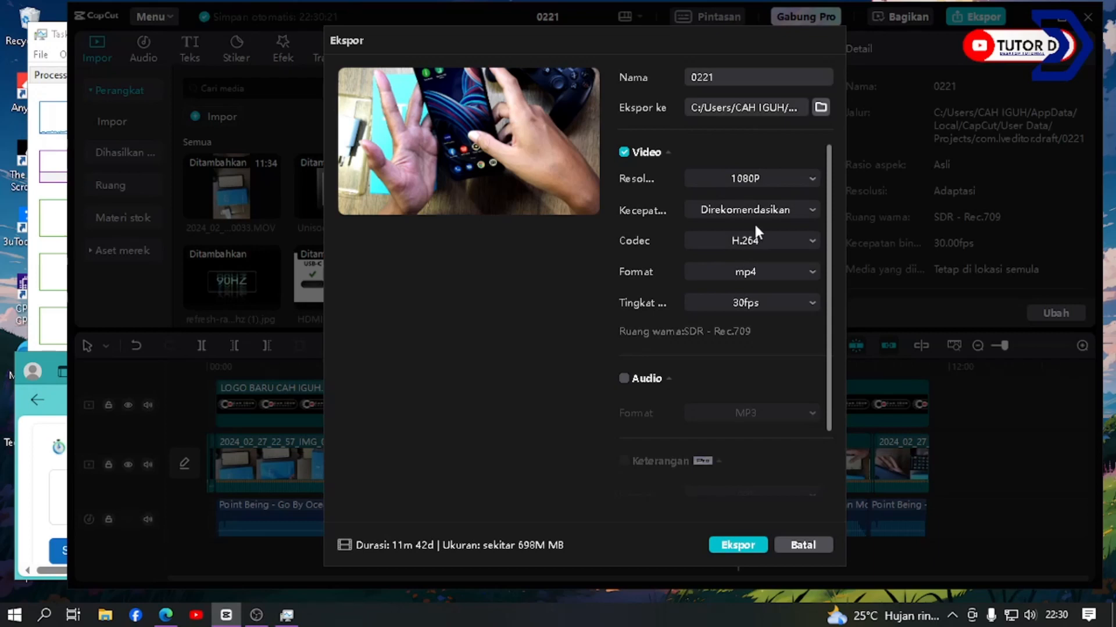
left_click(785, 185)
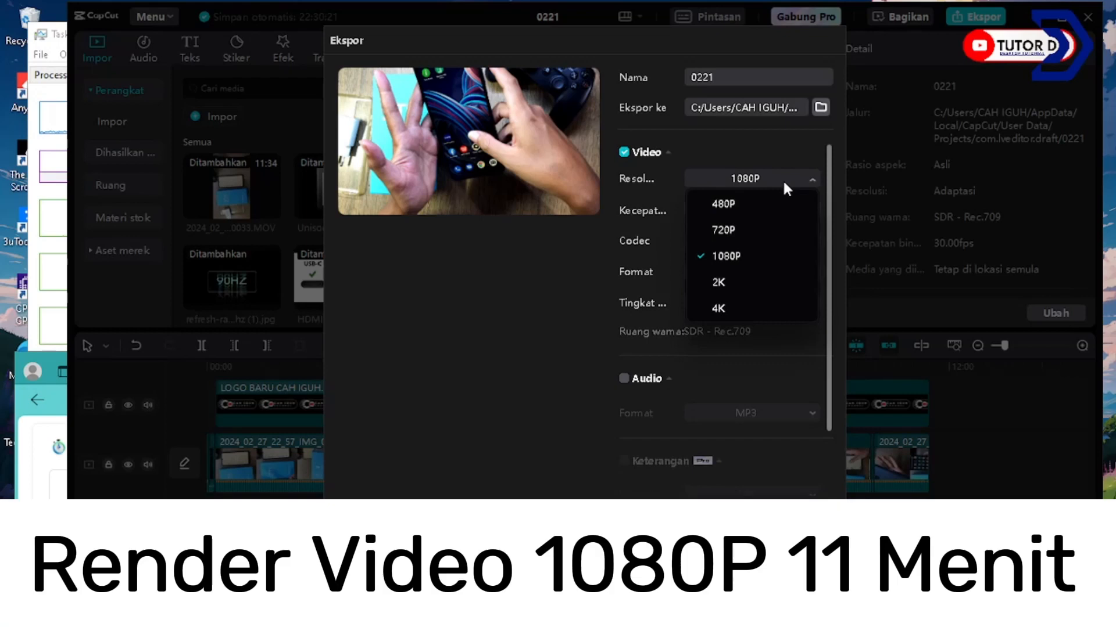
left_click(782, 179)
left_click(782, 179)
left_click(782, 179)
left_click(782, 179)
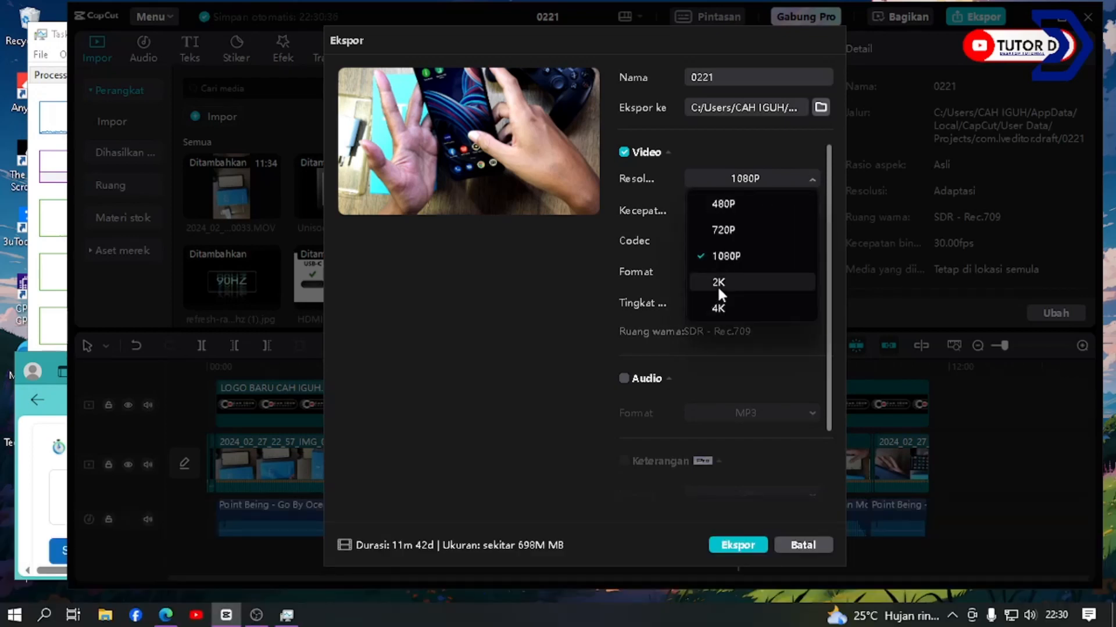
left_click(729, 312)
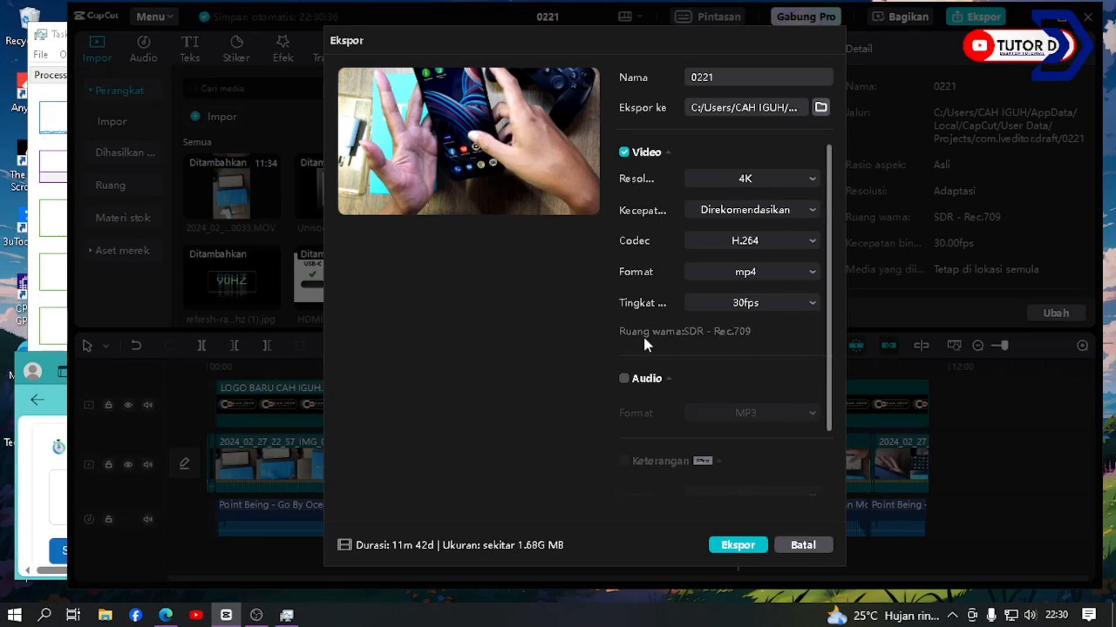
left_click(778, 178)
left_click(731, 256)
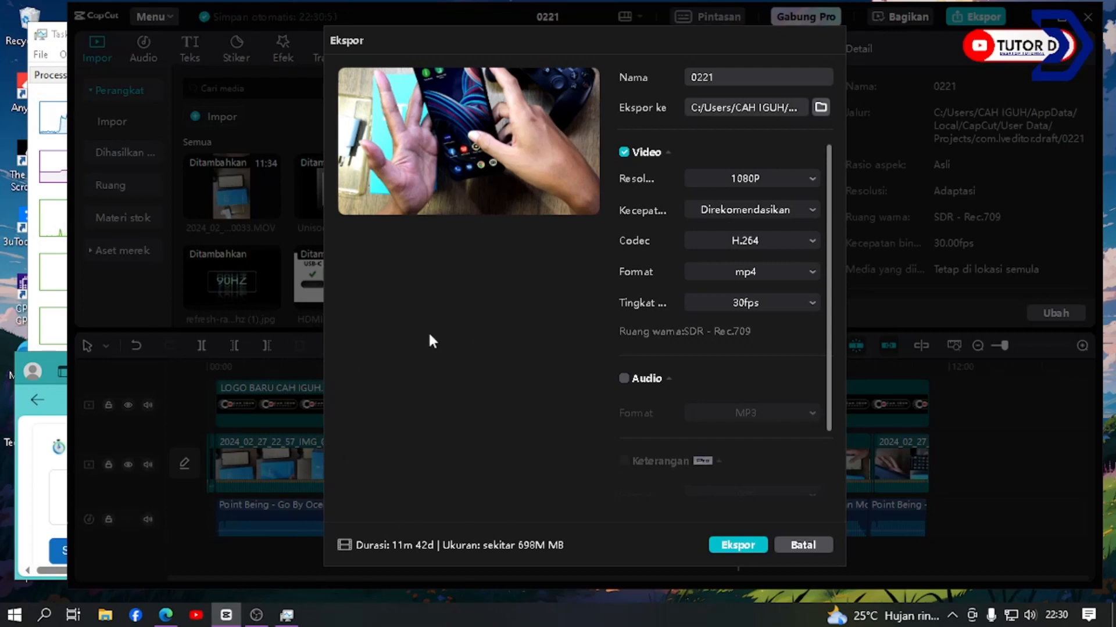
- Place a smaller Task Manager window directly above the stopwatch, wide enough to show all four GPU graphs, with both in front of CapCut
left_click(48, 375)
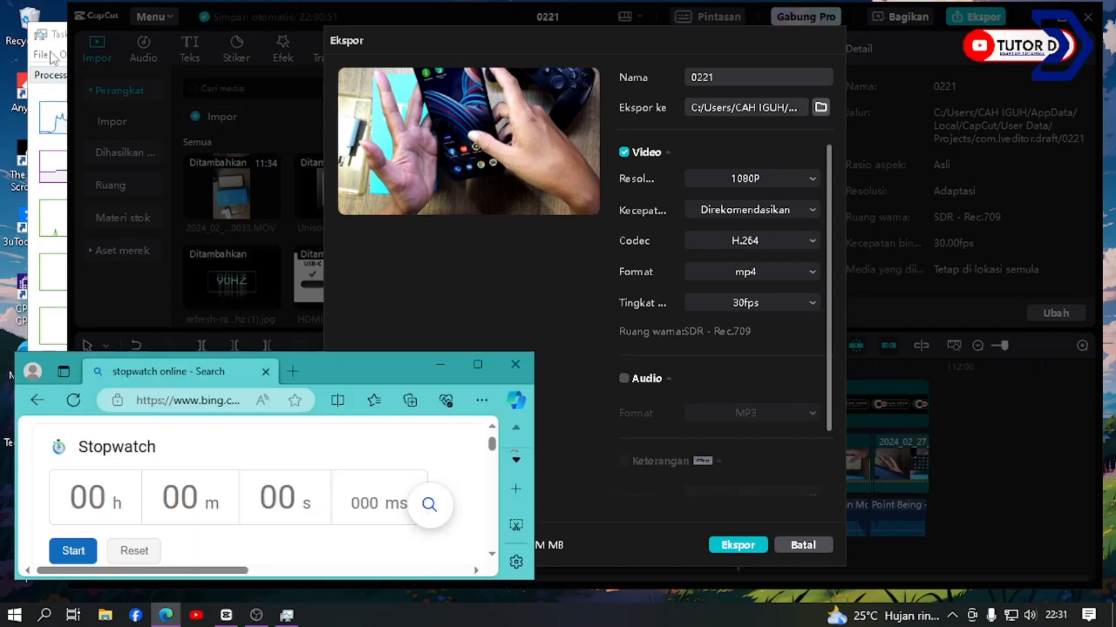
left_click(43, 35)
left_click_drag(79, 34, 72, 2)
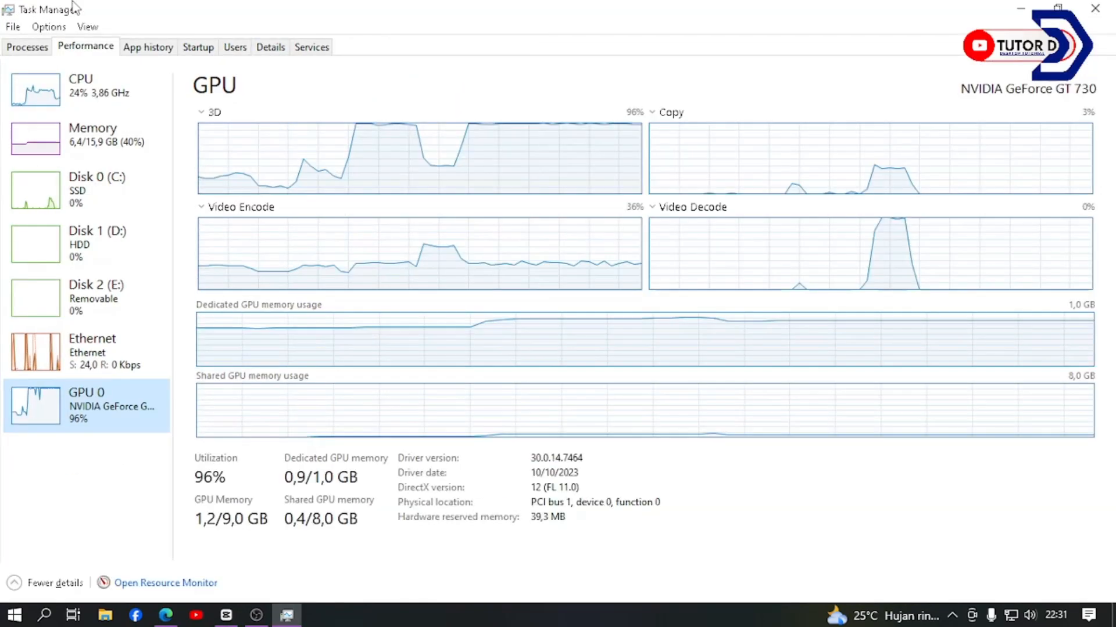
double_click(81, 12)
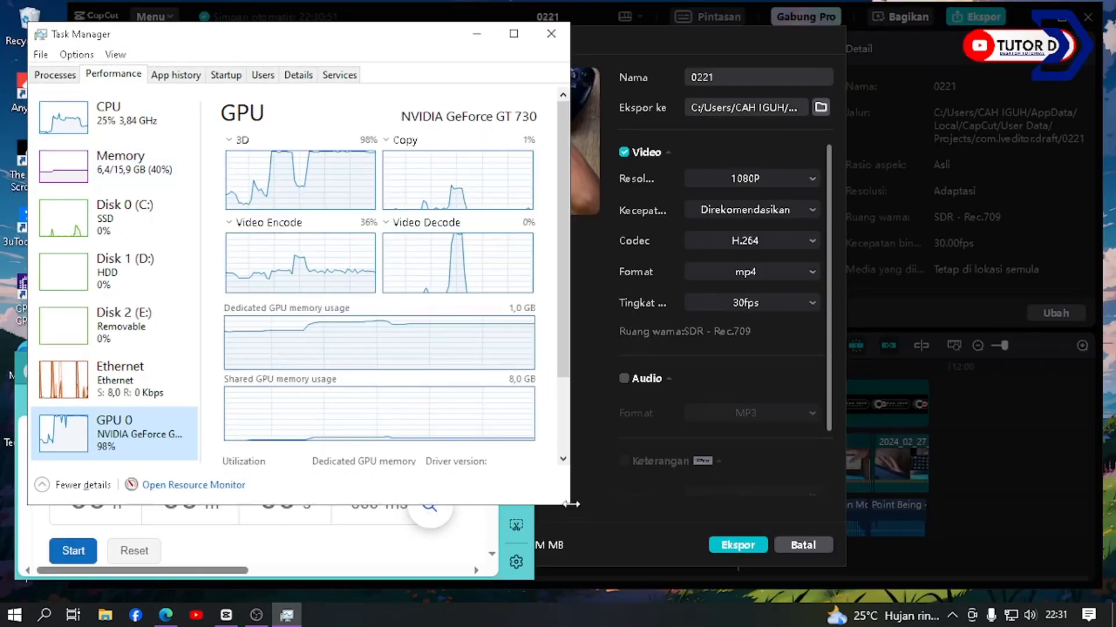
left_click_drag(568, 507, 459, 374)
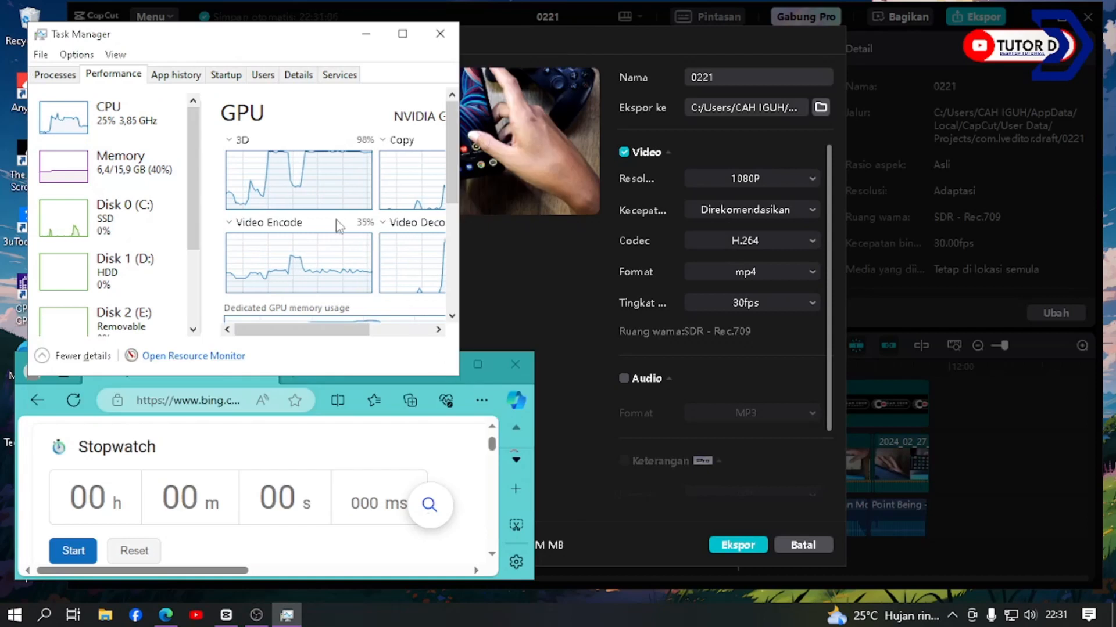
left_click_drag(237, 44, 221, 29)
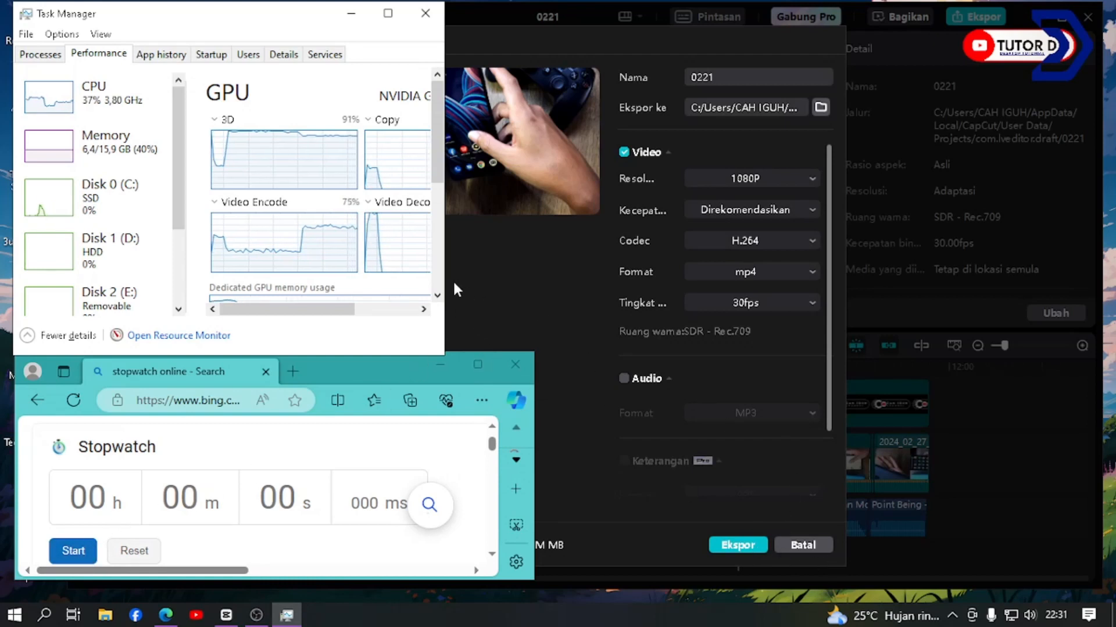
left_click_drag(448, 193, 545, 201)
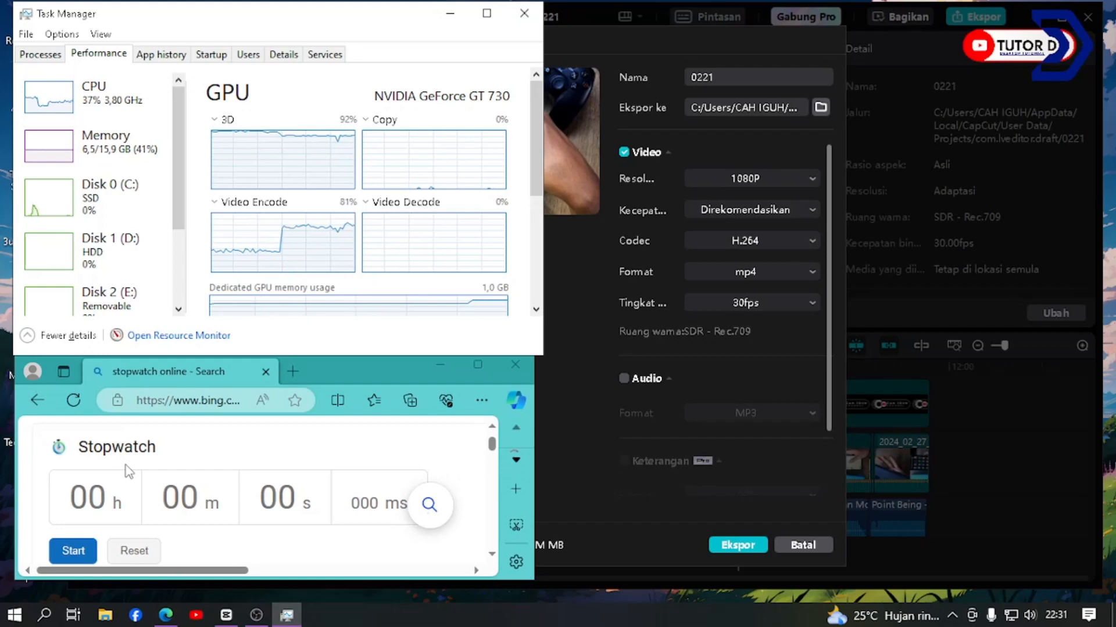
- Start the stopwatch and immediately export the video at 1080P, H.264, mp4, 30fps
left_click(74, 556)
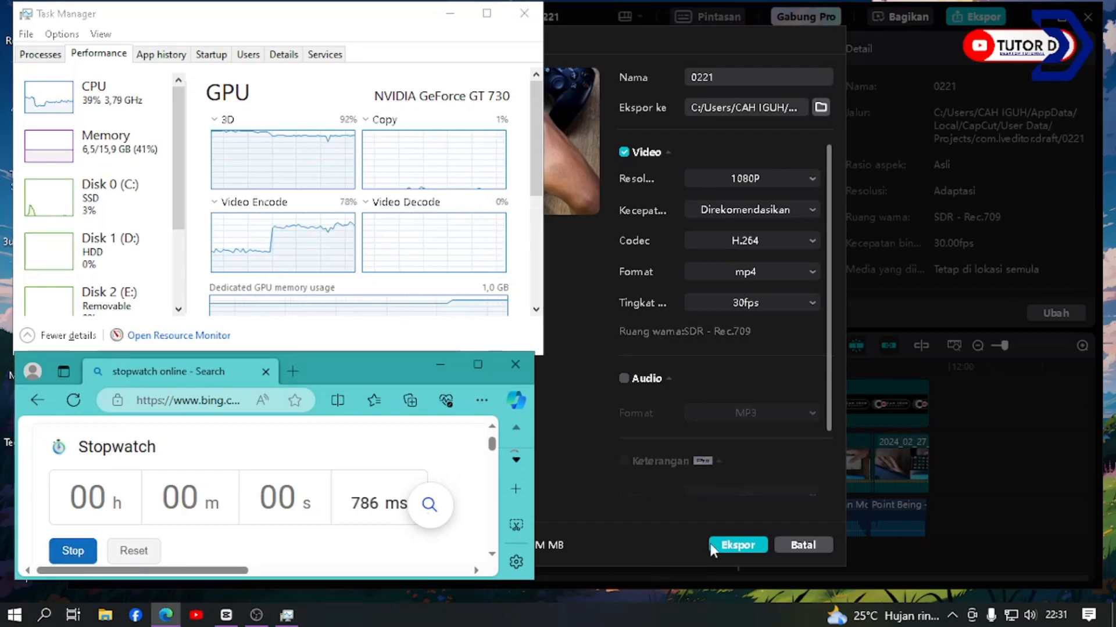
left_click(734, 546)
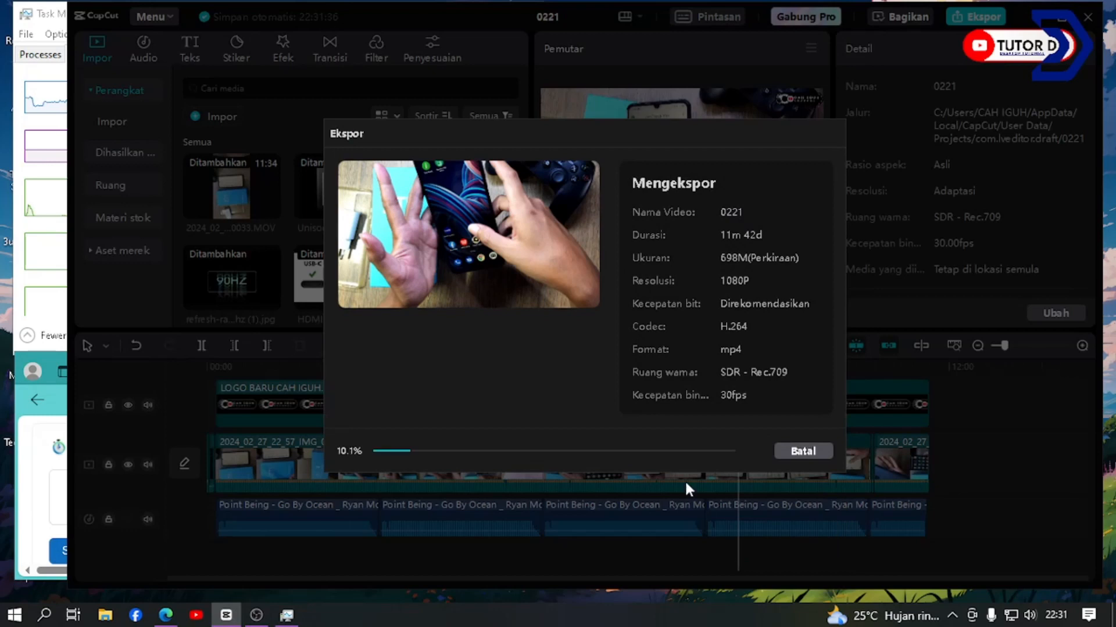
- Bring the running stopwatch and Task Manager in front of CapCut and examine the GPU 0 load during the export
left_click(41, 461)
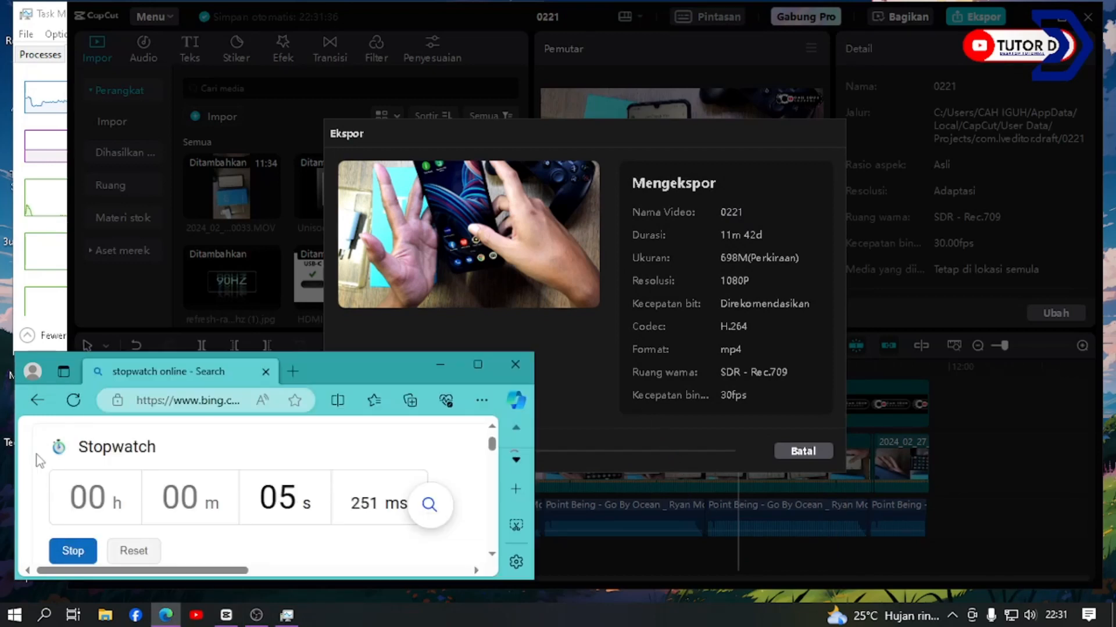
left_click(43, 18)
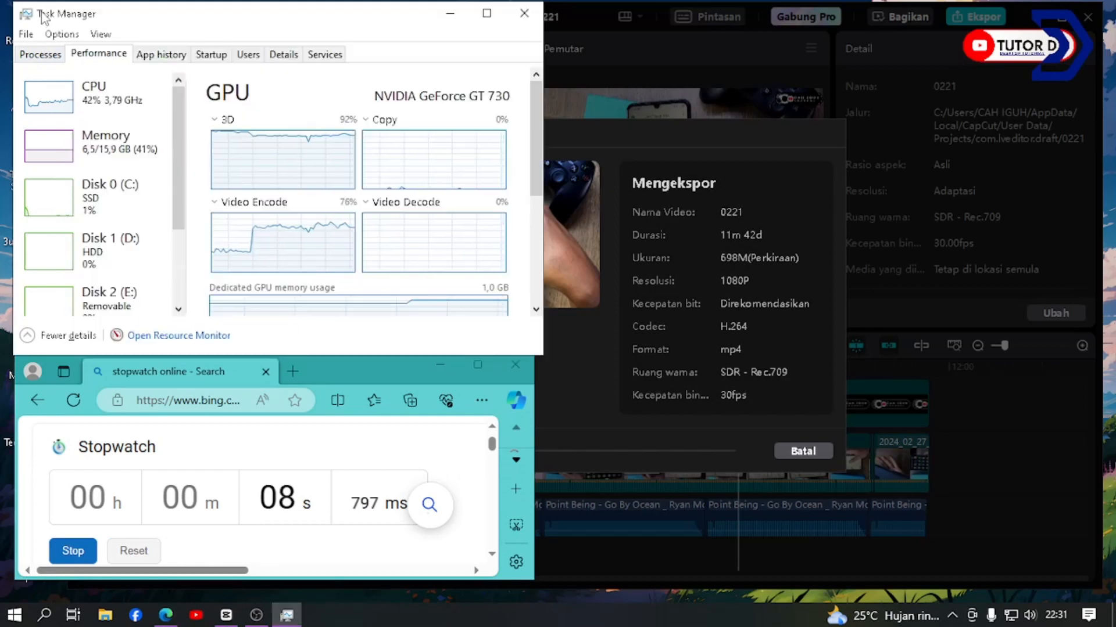
scroll(131, 254, "down", 2)
scroll(124, 298, "down", 1)
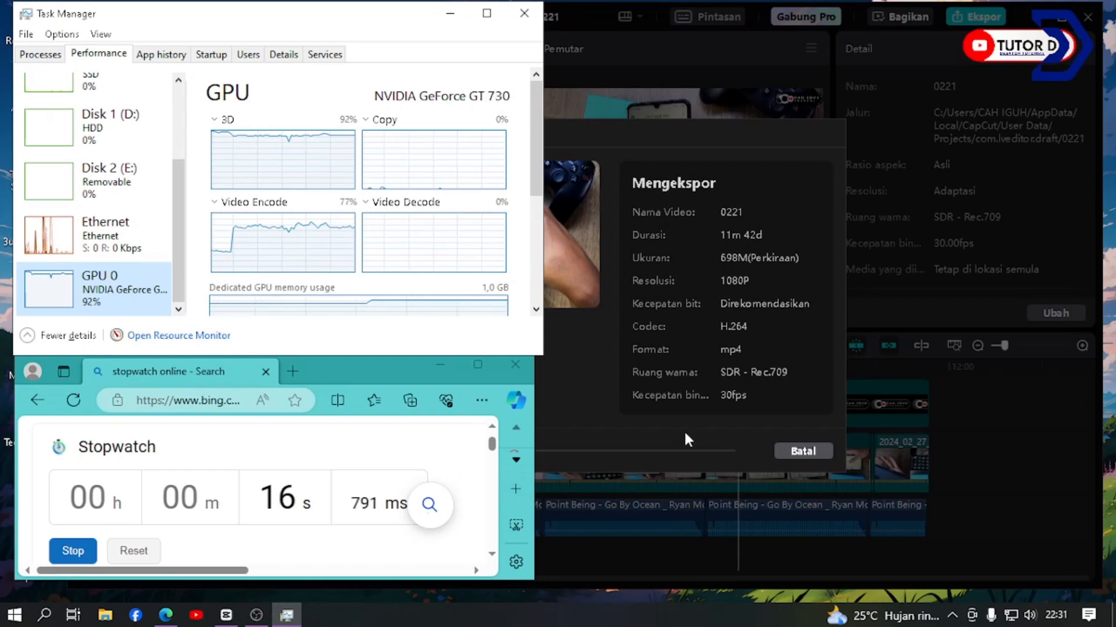
- Check the export progress in CapCut and return to the stopwatch and Task Manager to compare time and GPU activity
left_click(635, 139)
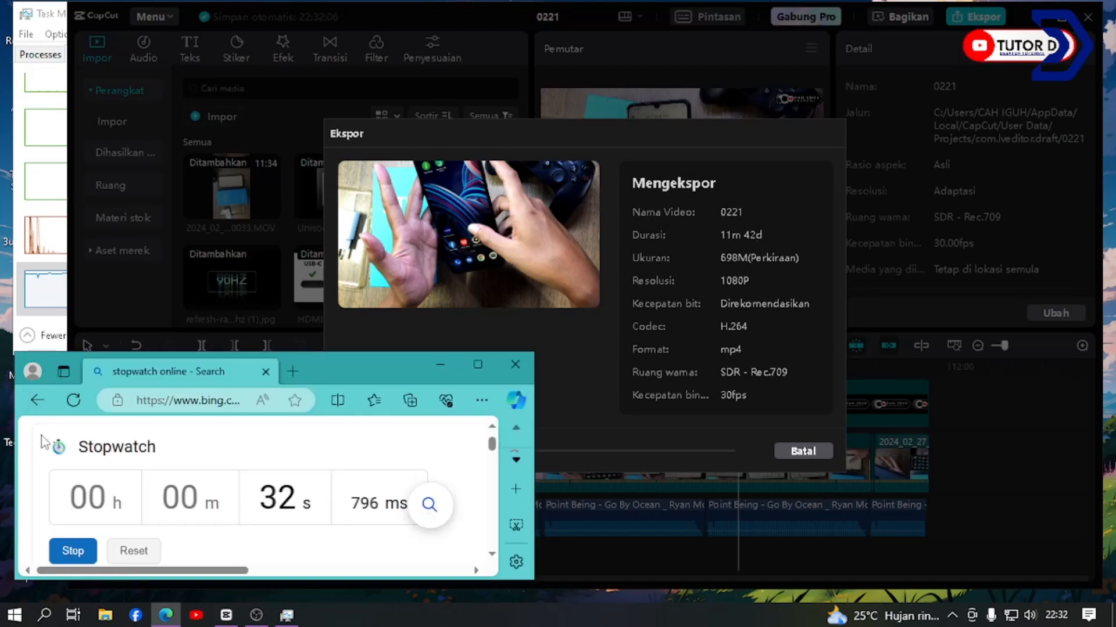
left_click(42, 441)
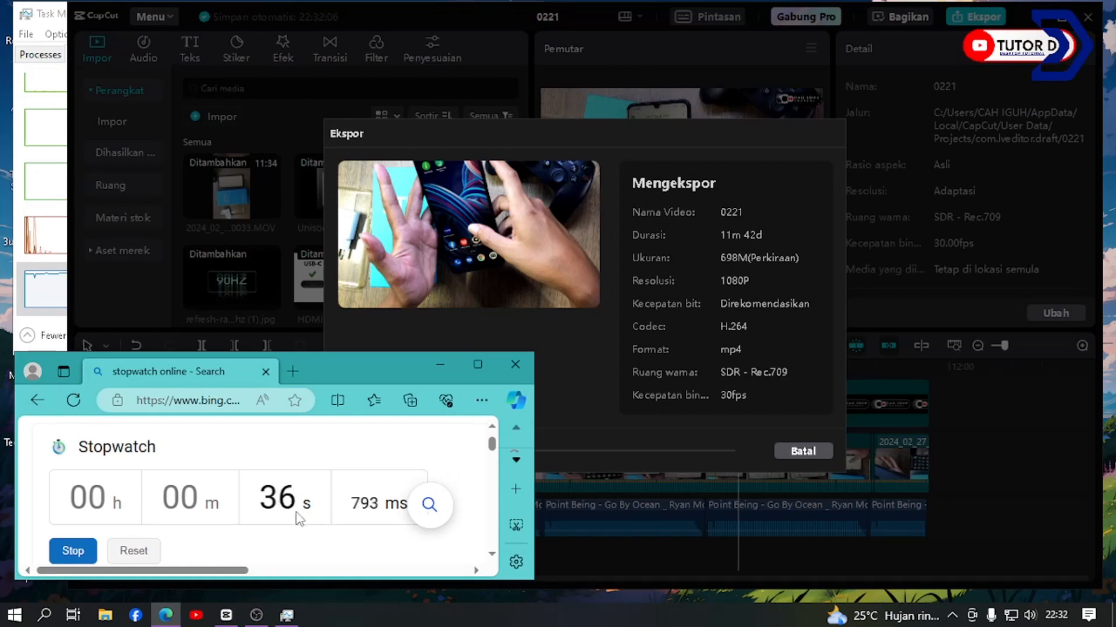
left_click(48, 18)
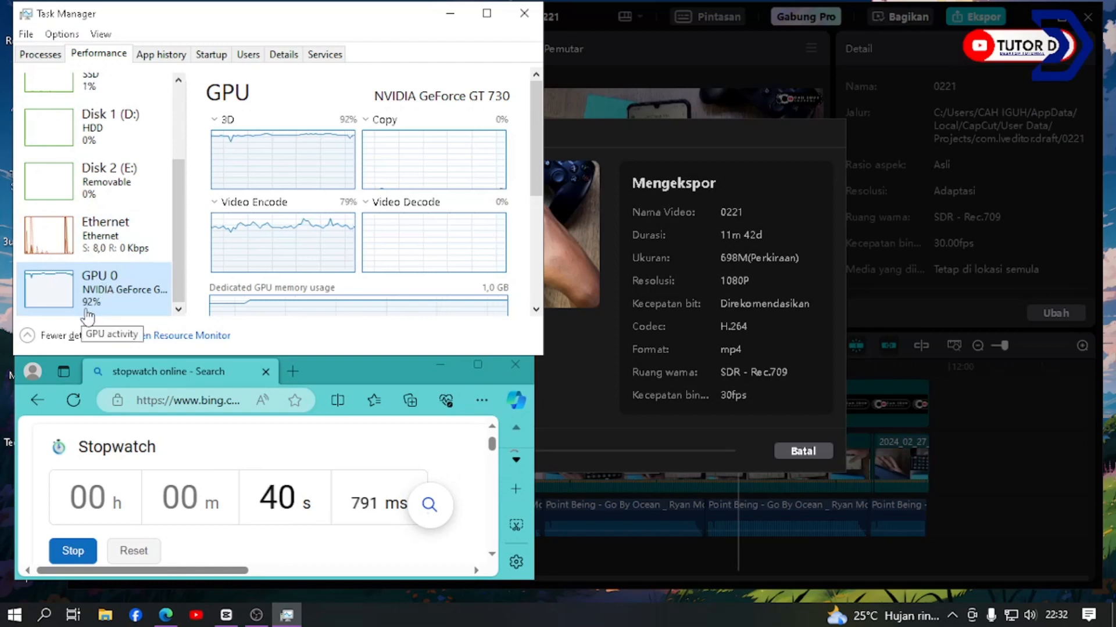
- Compare the CPU load with the GPU 0 load, and examine GPU 0's memory usage and utilization during the export
scroll(87, 261, "up", 3)
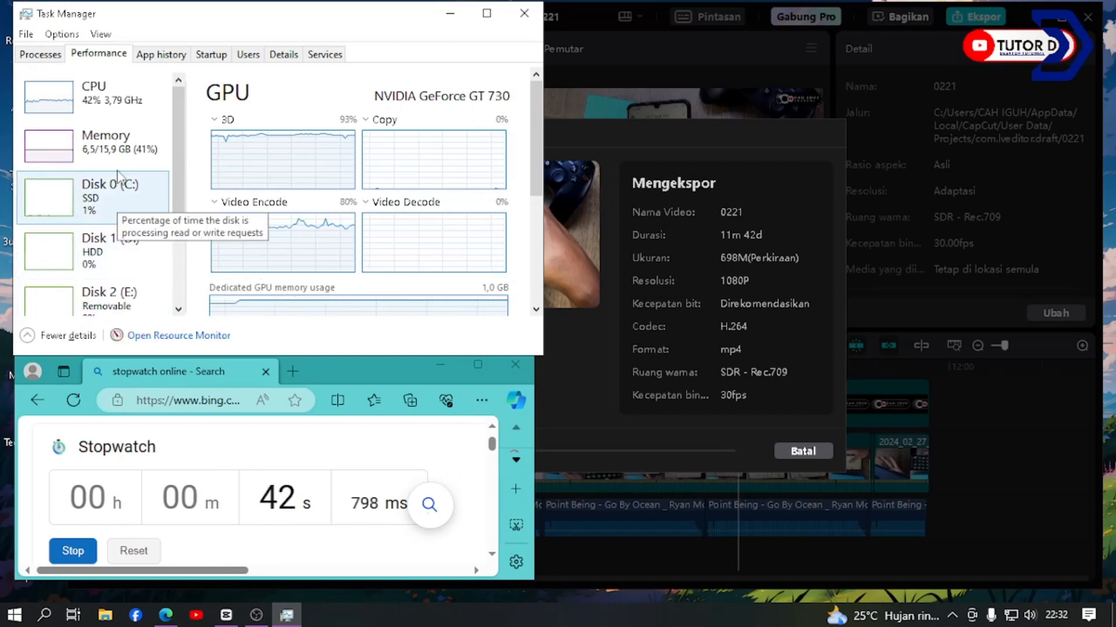
left_click(86, 110)
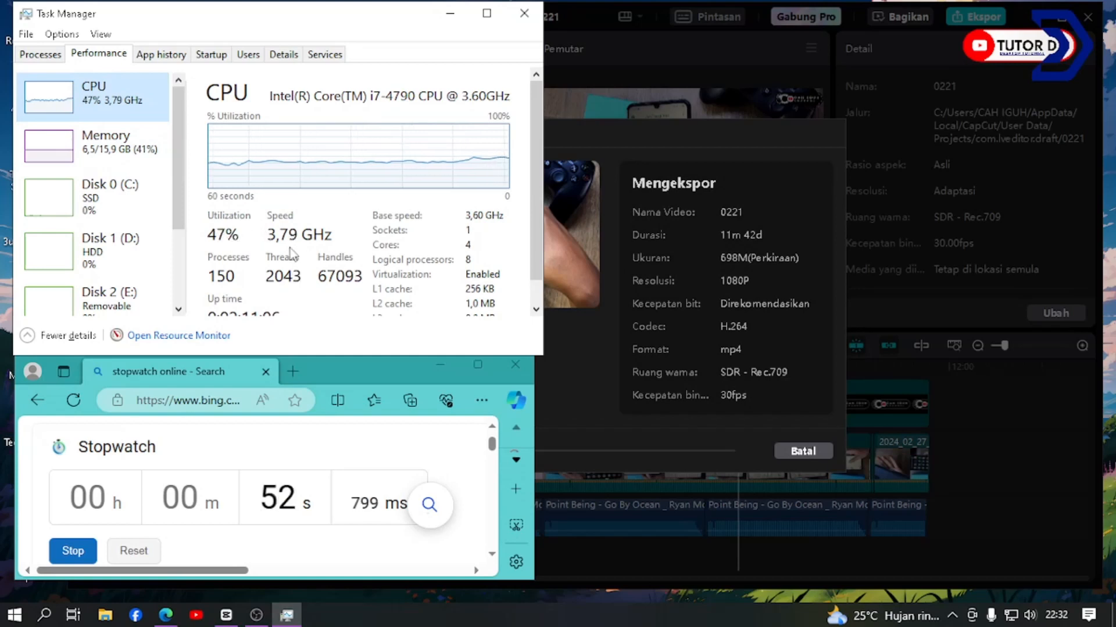
scroll(120, 229, "down", 3)
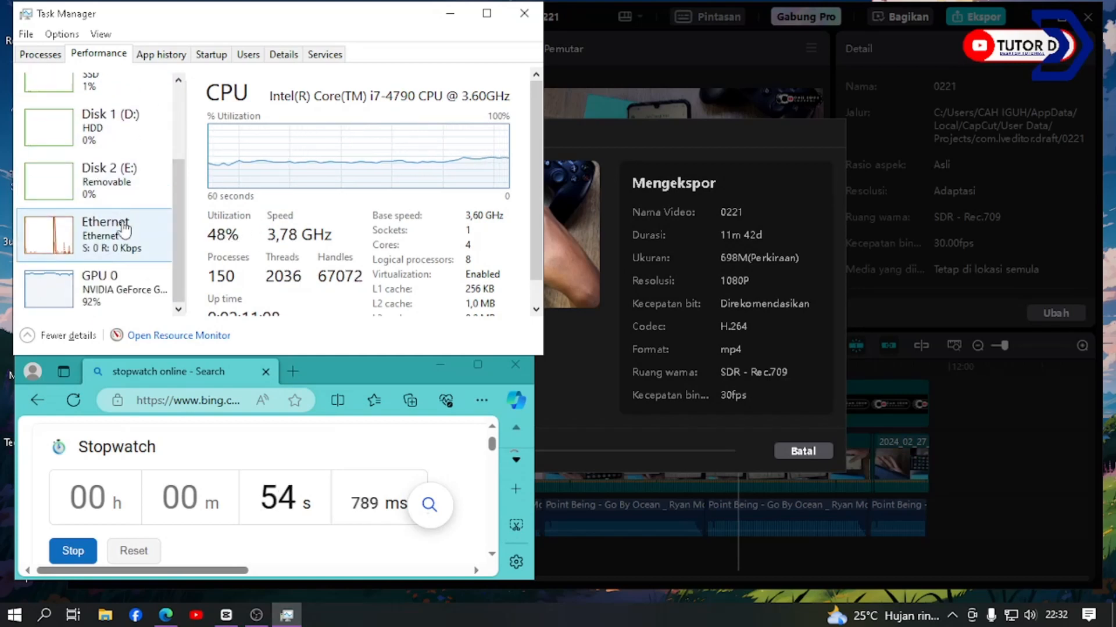
left_click(148, 296)
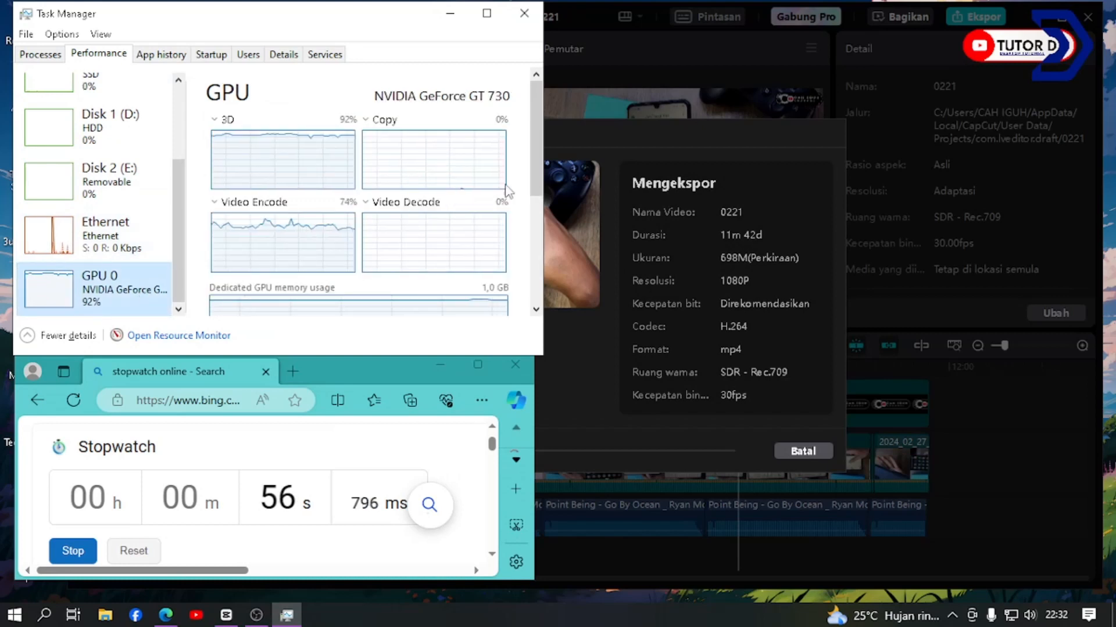
left_click_drag(535, 175, 538, 280)
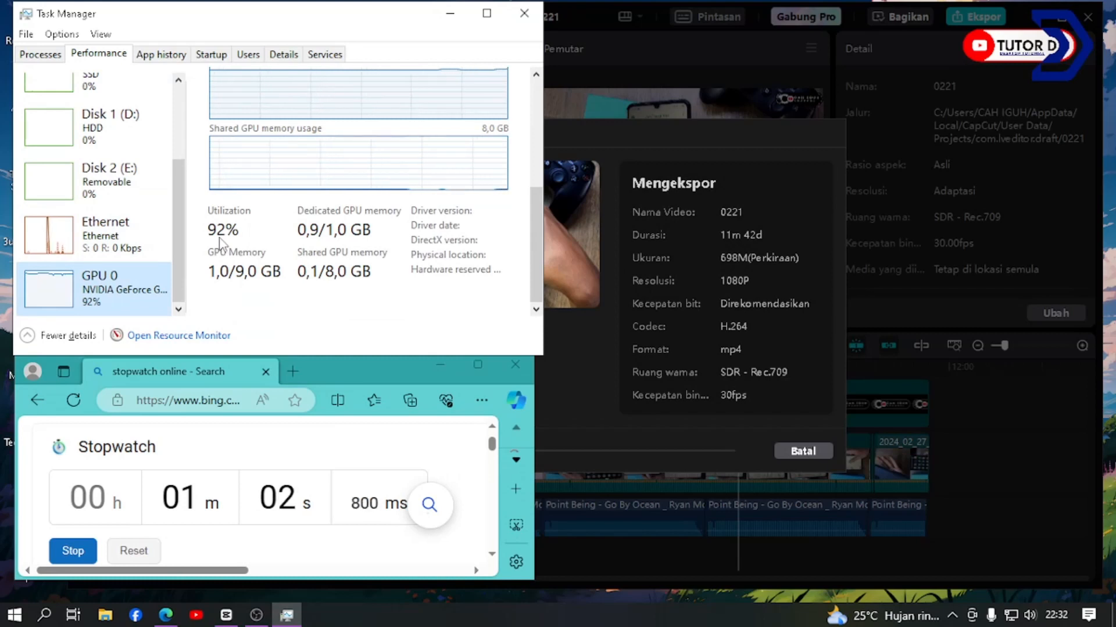
mouse_move(538, 262)
left_mouse_down()
mouse_move(543, 147)
mouse_move(545, 248)
left_mouse_up()
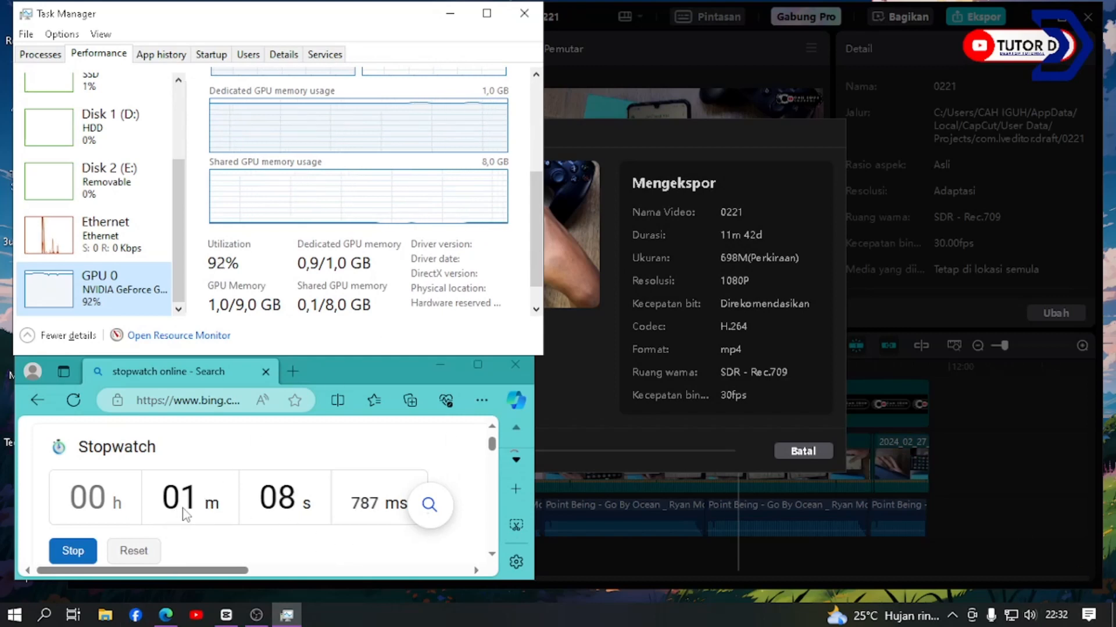
- Check the export progress, launch TechPowerUp GPU-Z and display its live sensor readings in front of CapCut
left_click(560, 409)
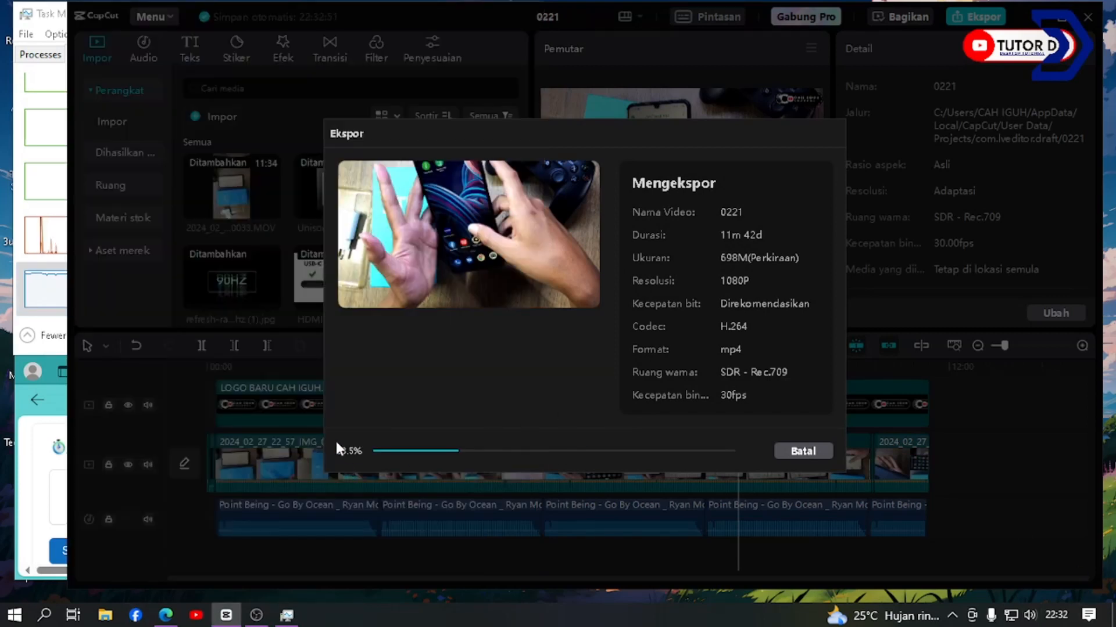
left_click(1113, 615)
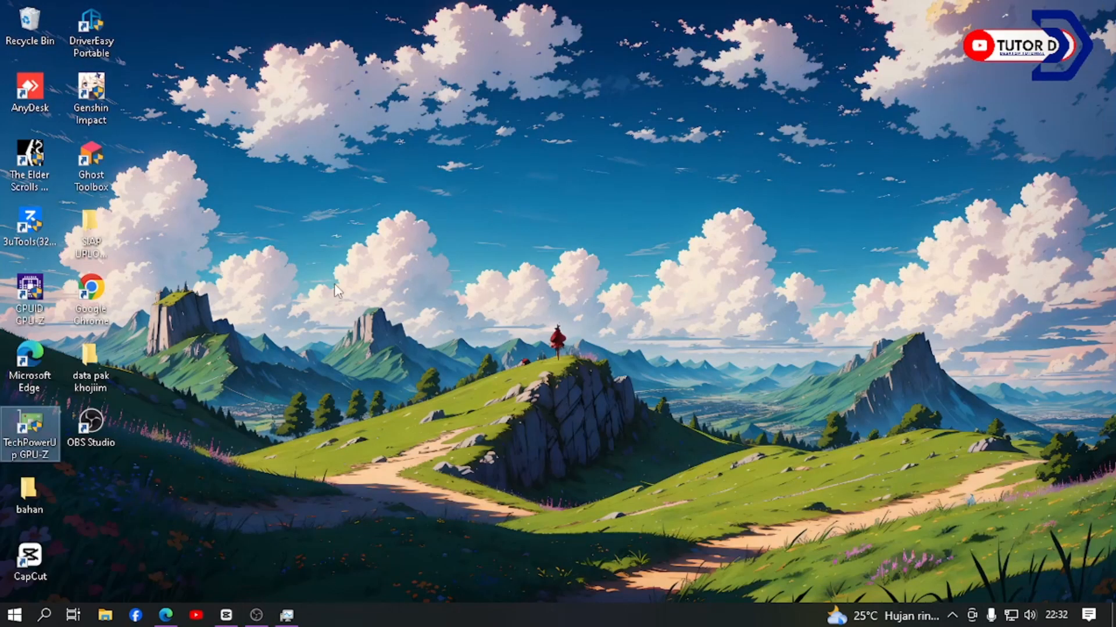
double_click(26, 441)
left_click(165, 615)
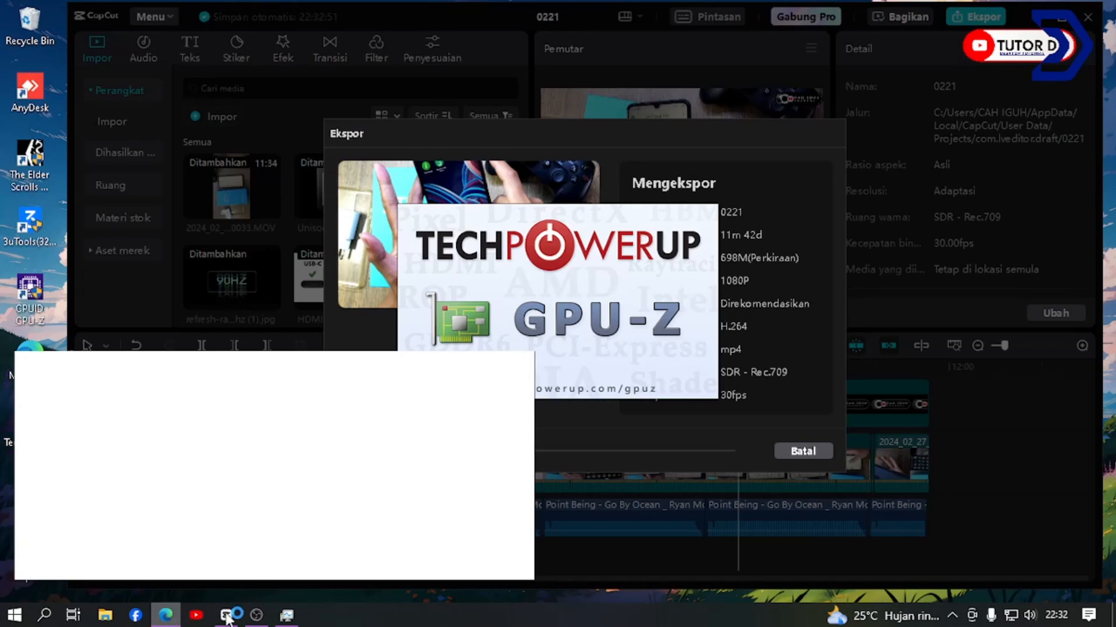
mouse_move(226, 619)
left_click(490, 117)
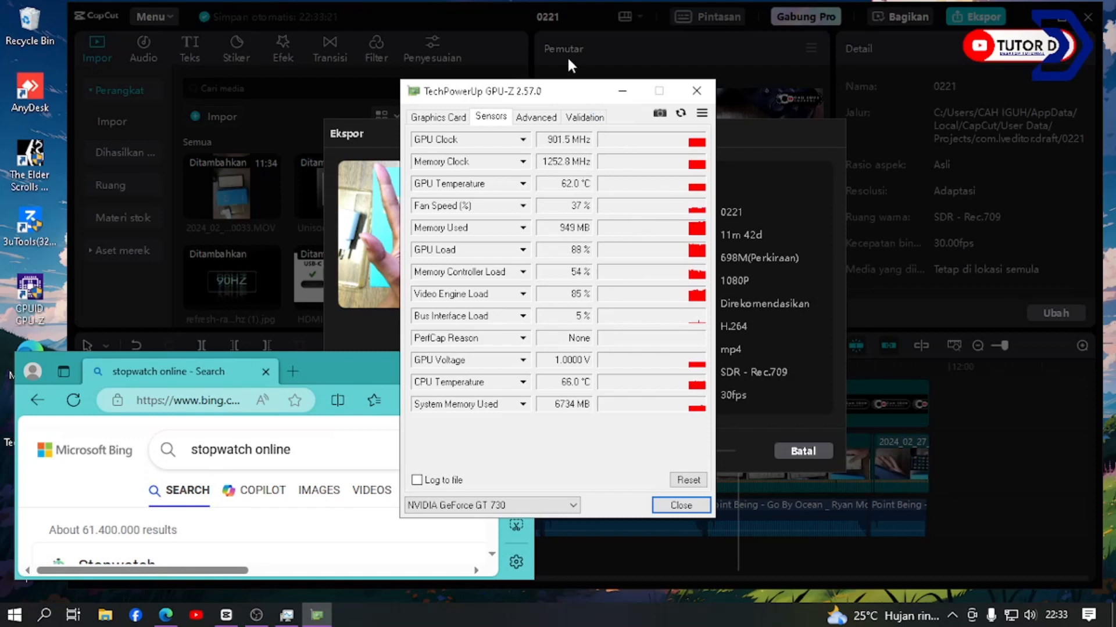
- Check the CapCut export percentage and compare it with the elapsed time on the running stopwatch
left_click(358, 130)
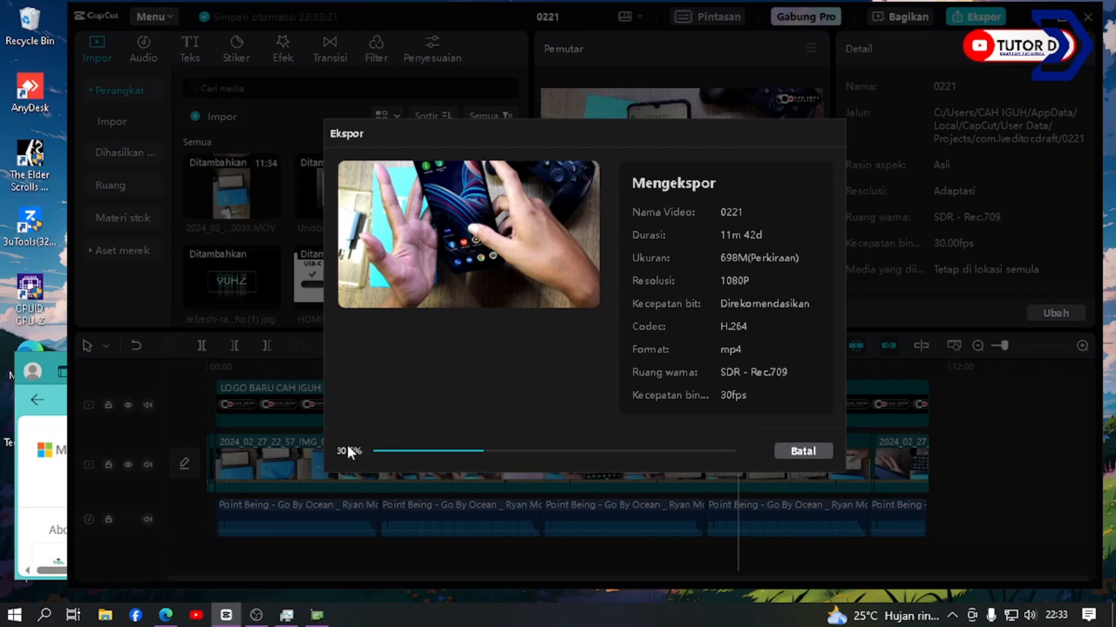
left_click(51, 363)
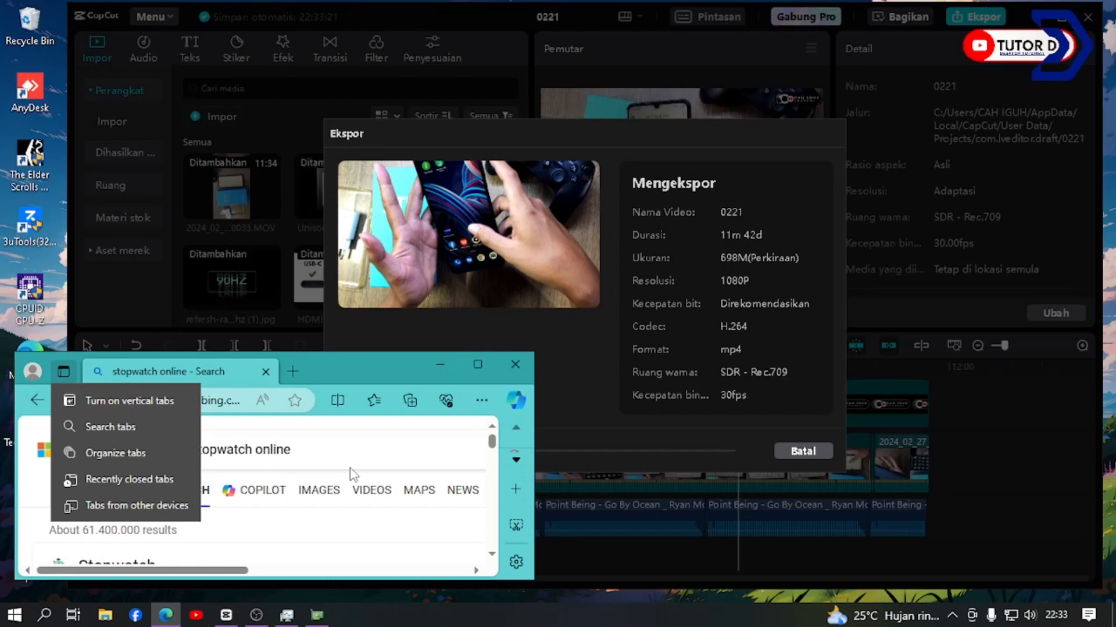
left_click(394, 534)
scroll(393, 531, "down", 2)
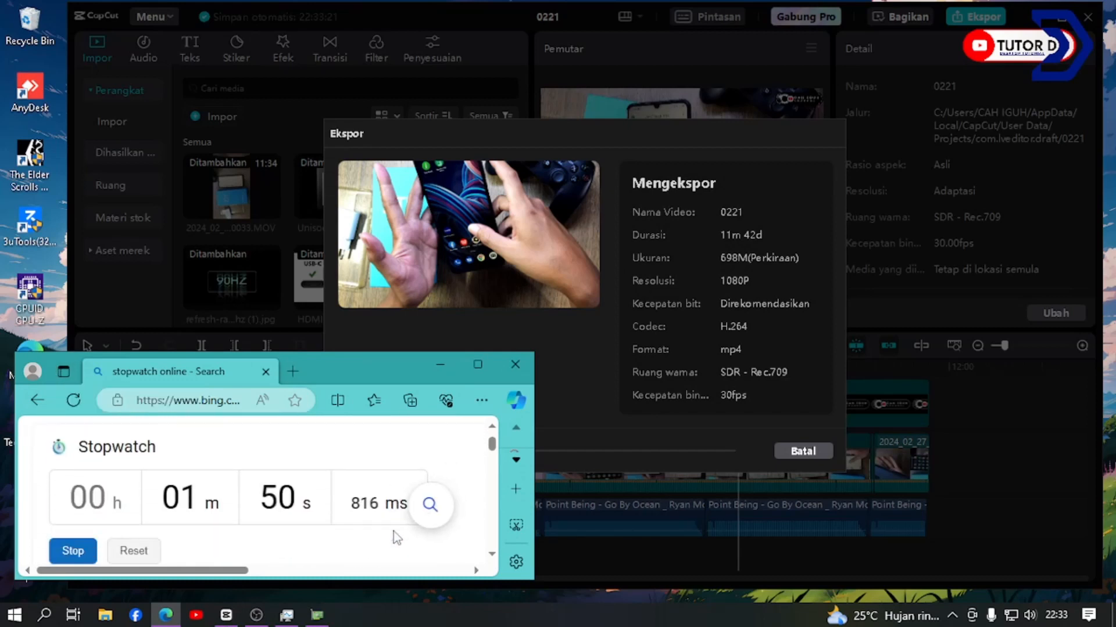
scroll(187, 498, "down", 1)
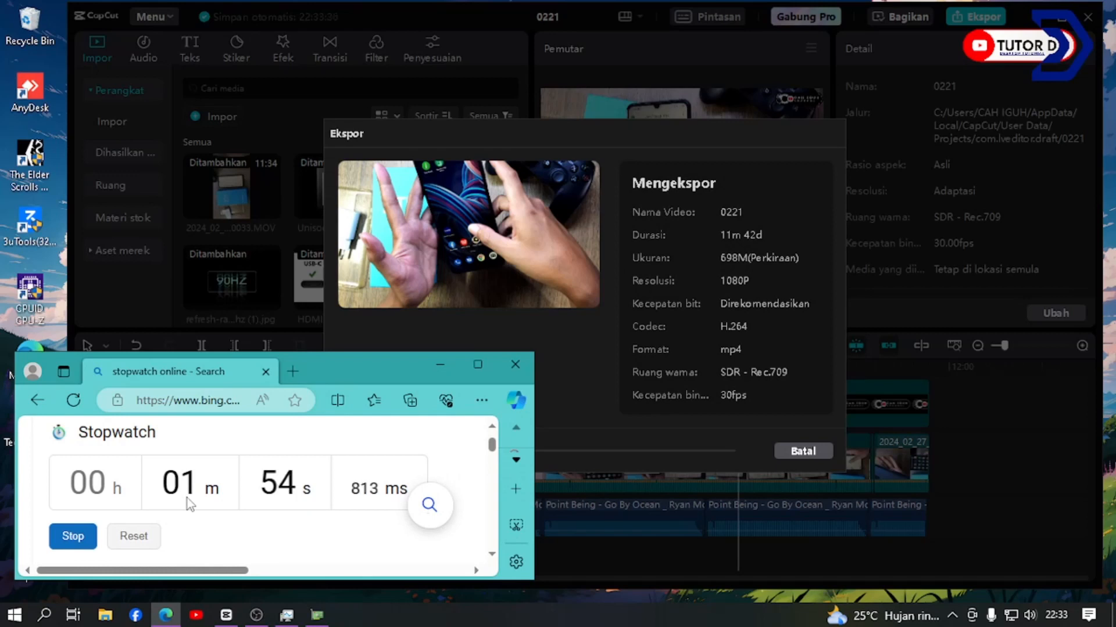
- Arrange the stopwatch beside the export progress, with Task Manager in view and the GPU-Z sensors directly below it
left_click(350, 377)
left_click_drag(349, 378, 929, 213)
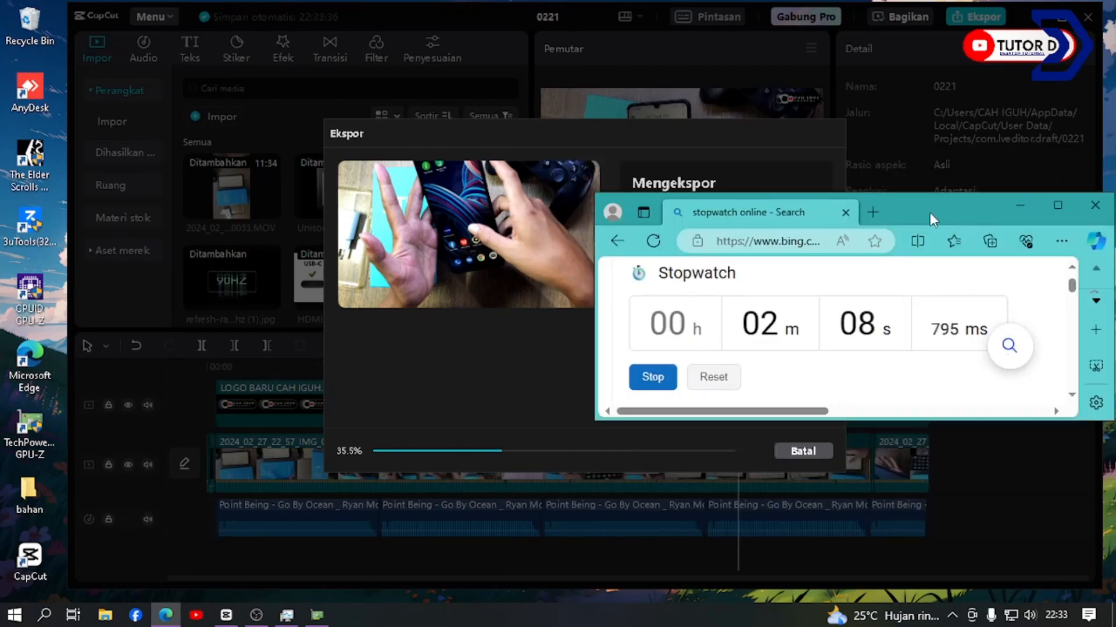
left_click(282, 620)
left_click(317, 615)
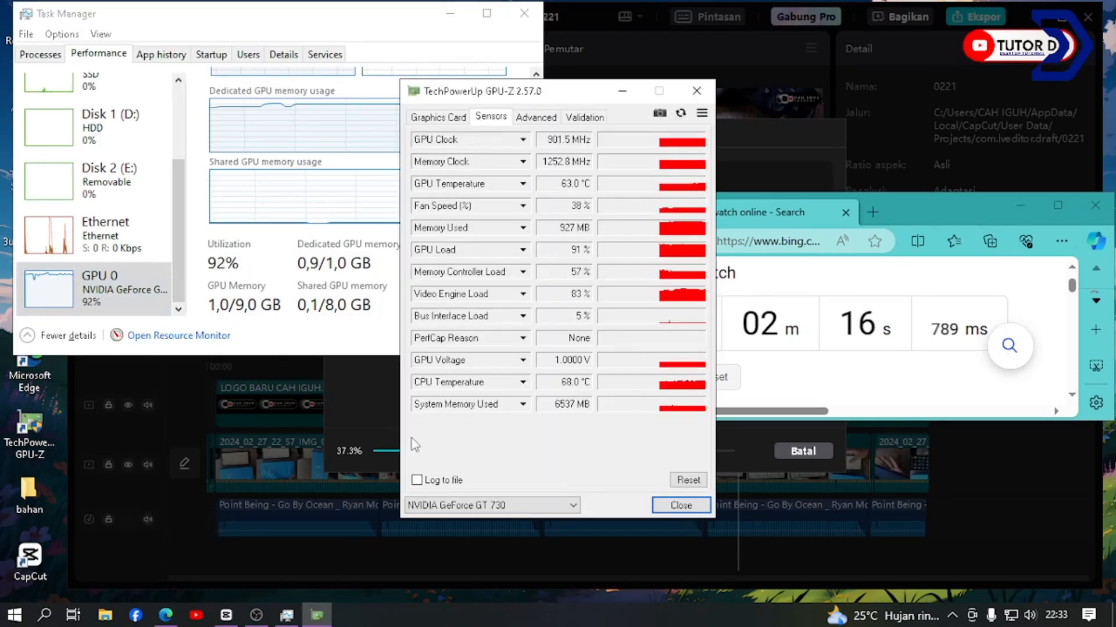
left_click_drag(533, 100, 398, 405)
left_click_drag(394, 405, 141, 381)
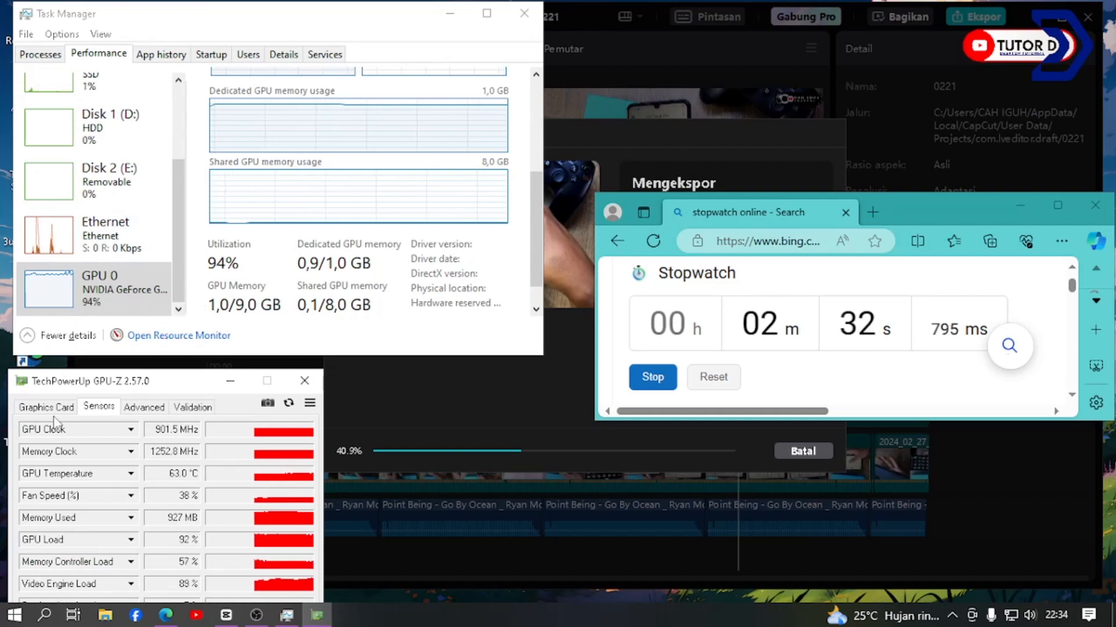
- Close the finished export dialog without sharing the video, and stop the stopwatch with the GPU-Z sensors in view
mouse_move(90, 548)
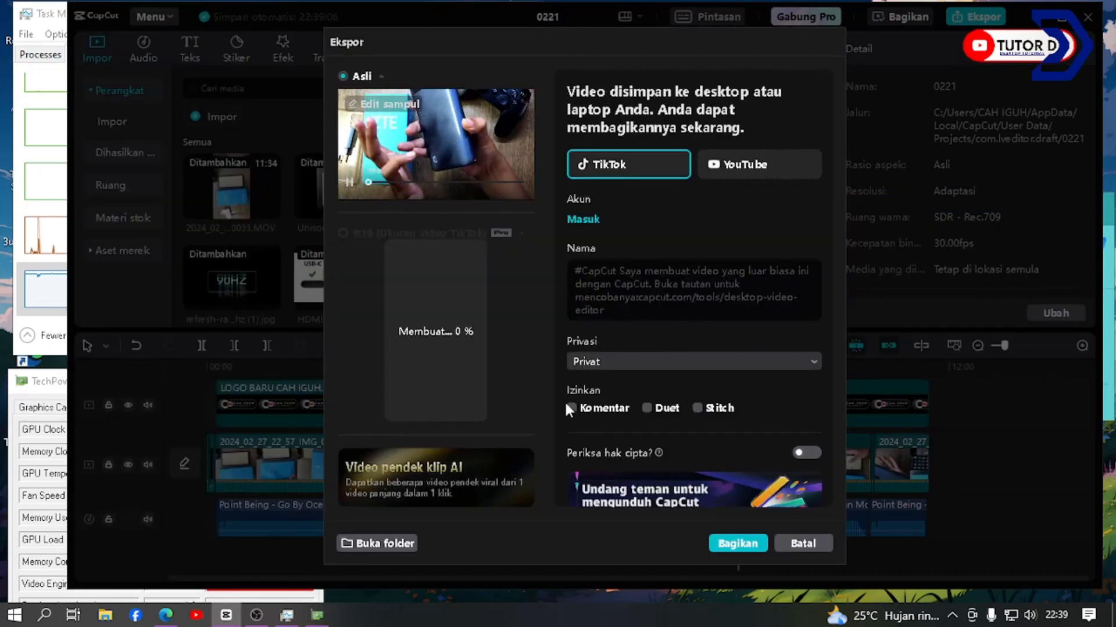
left_click(803, 544)
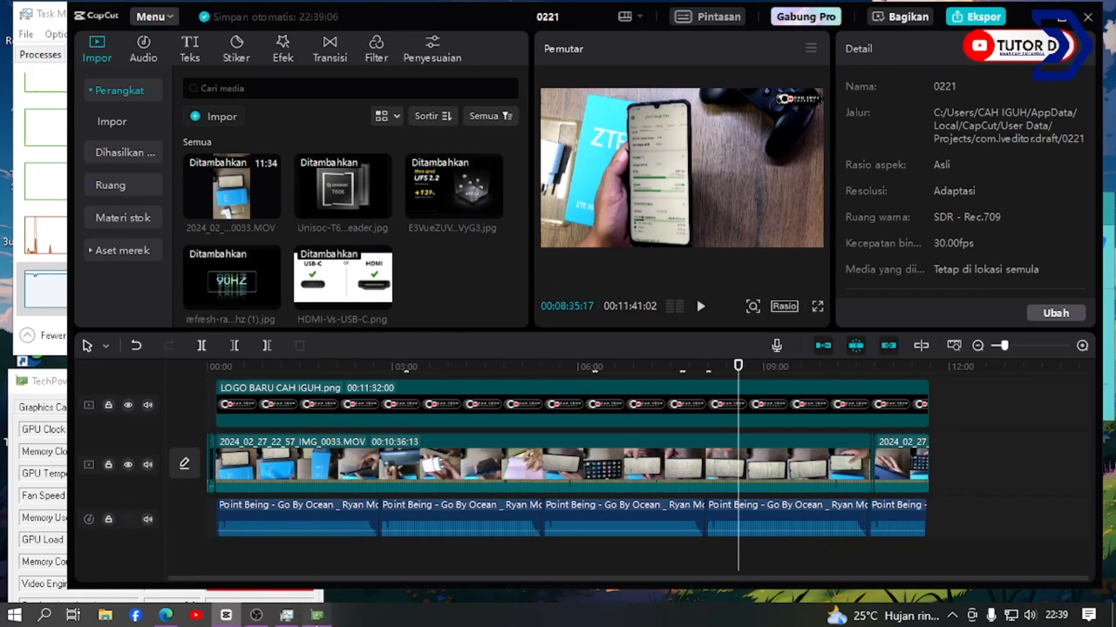
left_click(317, 619)
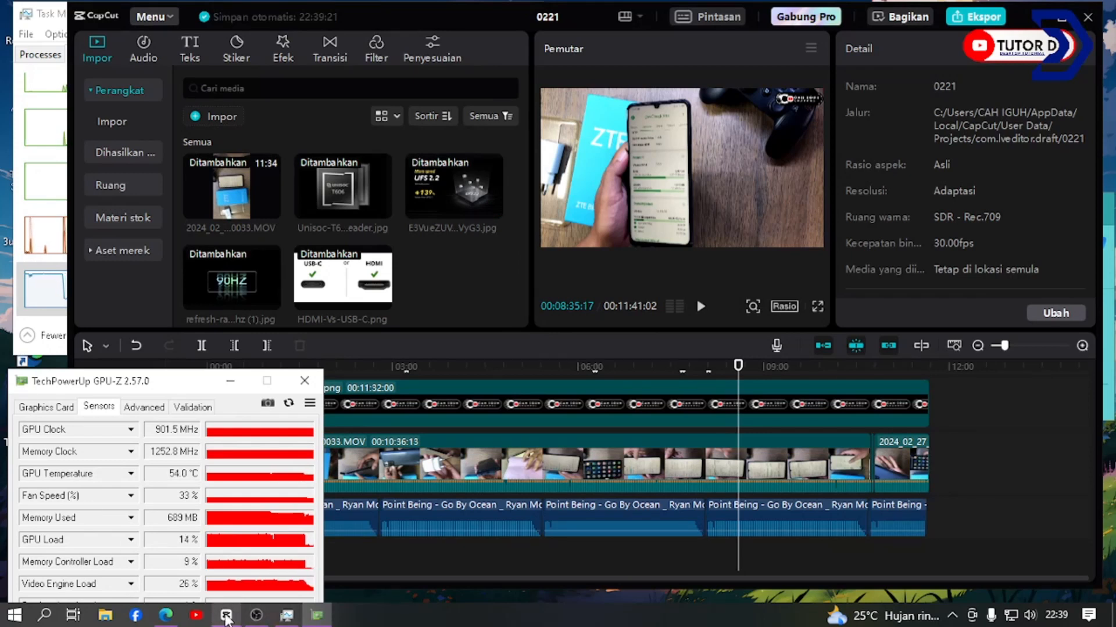
left_click(166, 616)
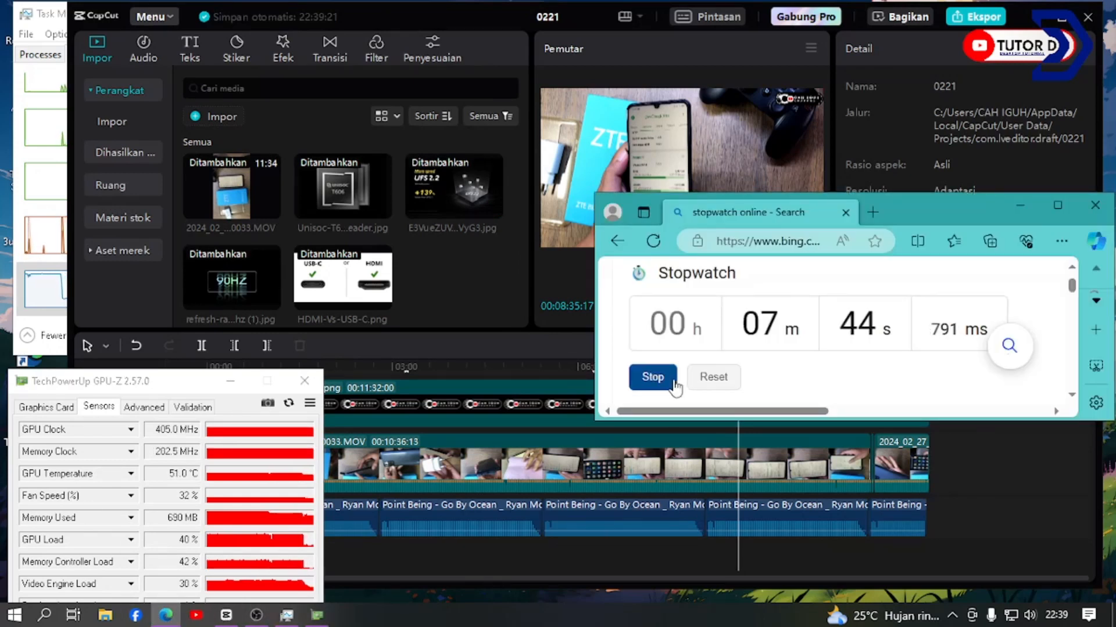
left_click(652, 377)
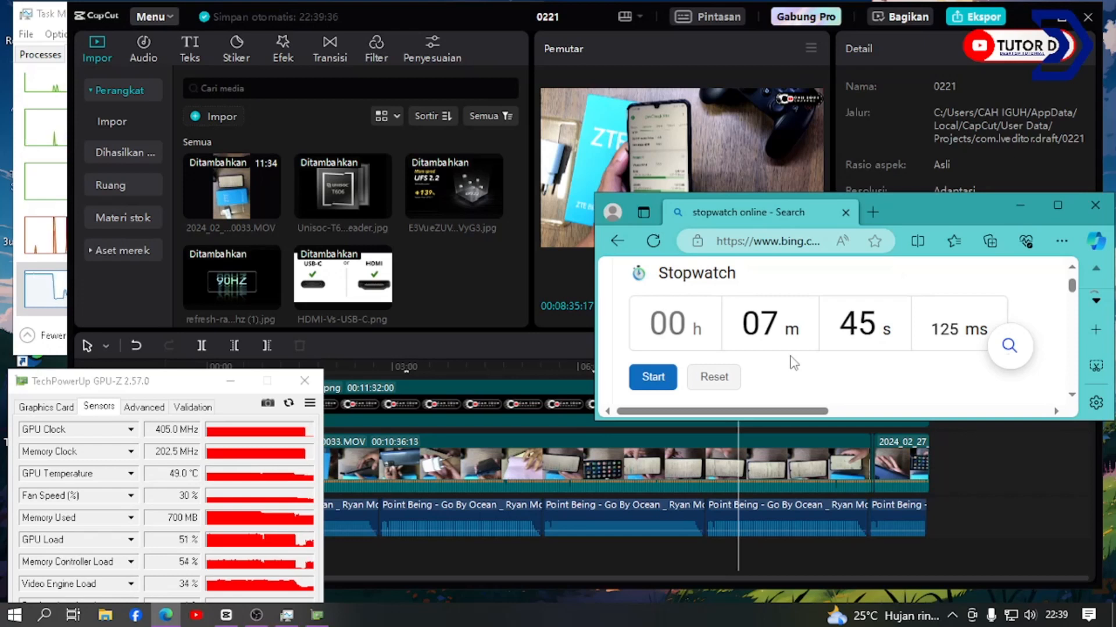
- Open the CAPCUT folder in Pictures and briefly play the exported 0221.mp4 to verify it
left_click(105, 615)
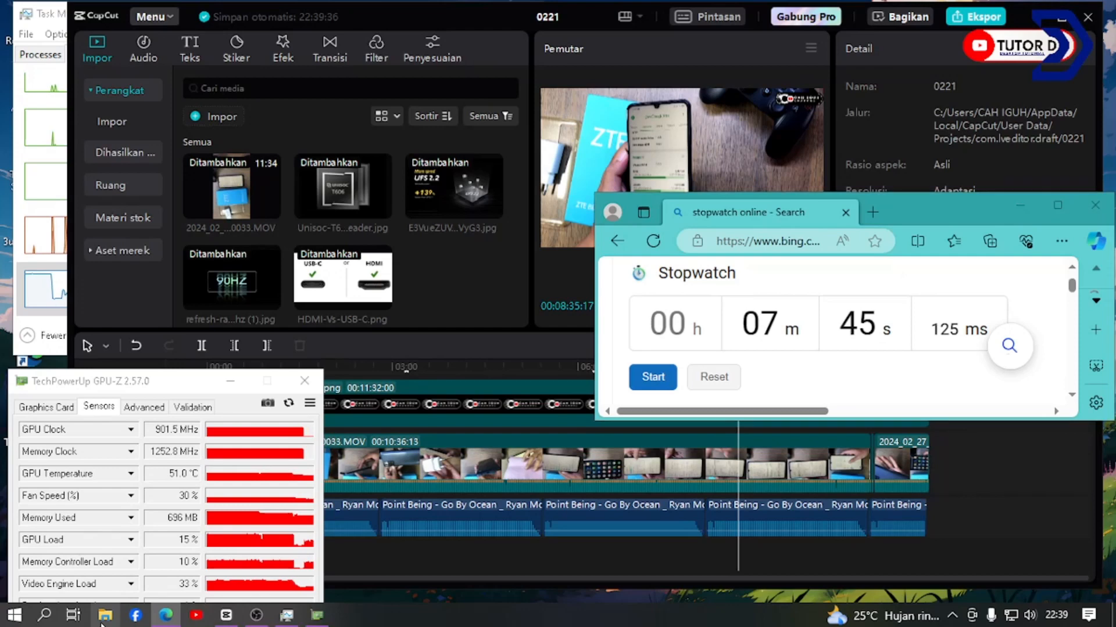
left_click(61, 181)
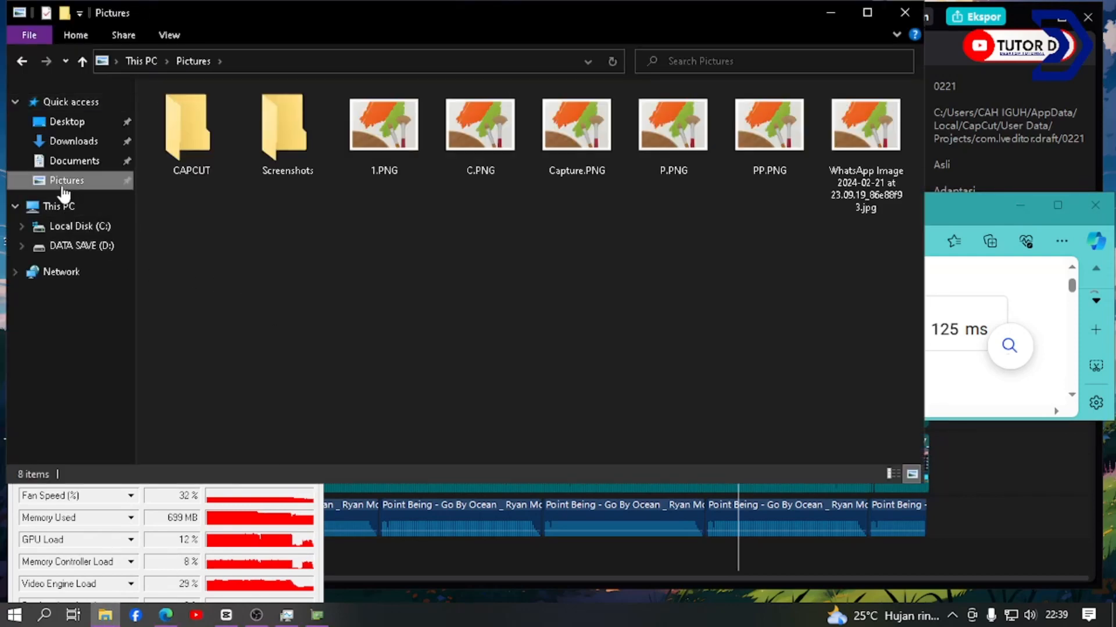
double_click(211, 128)
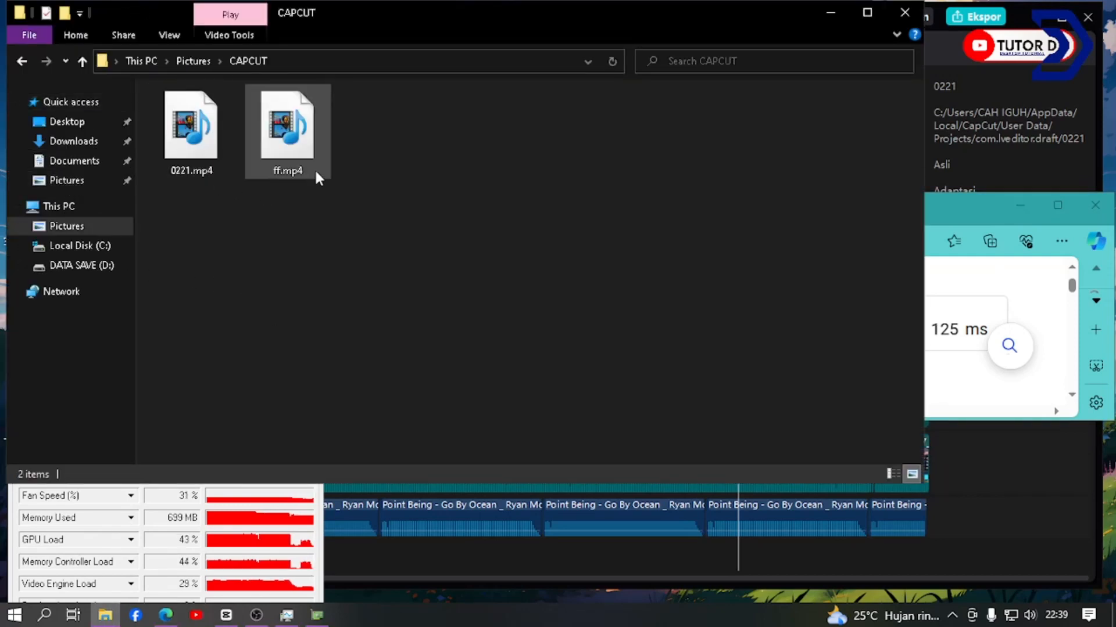
left_click(183, 162)
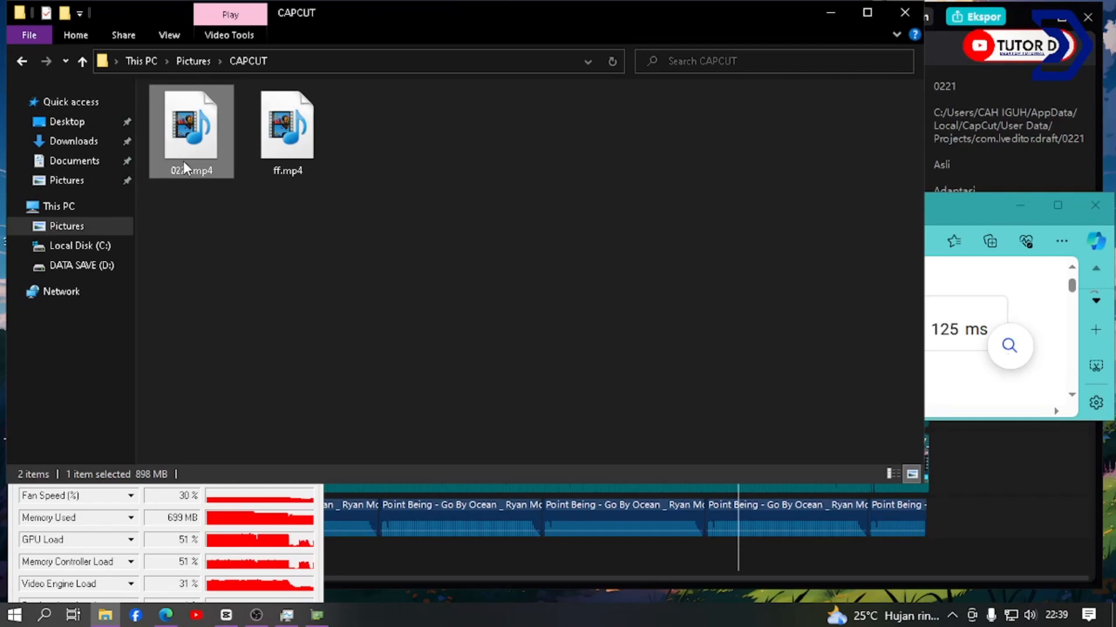
double_click(183, 161)
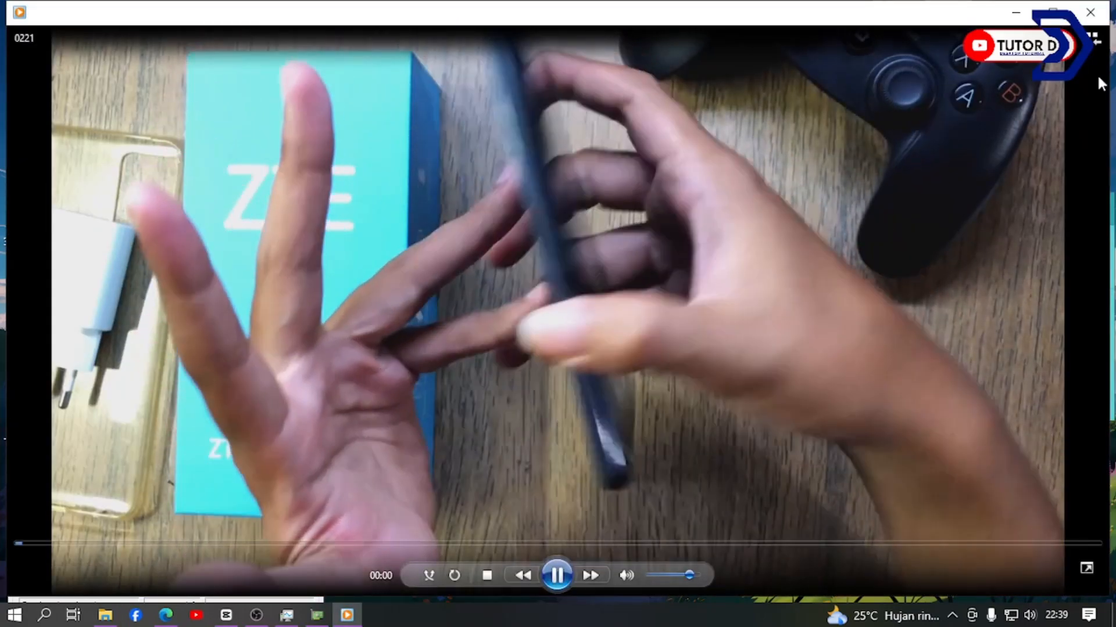
left_click(1090, 12)
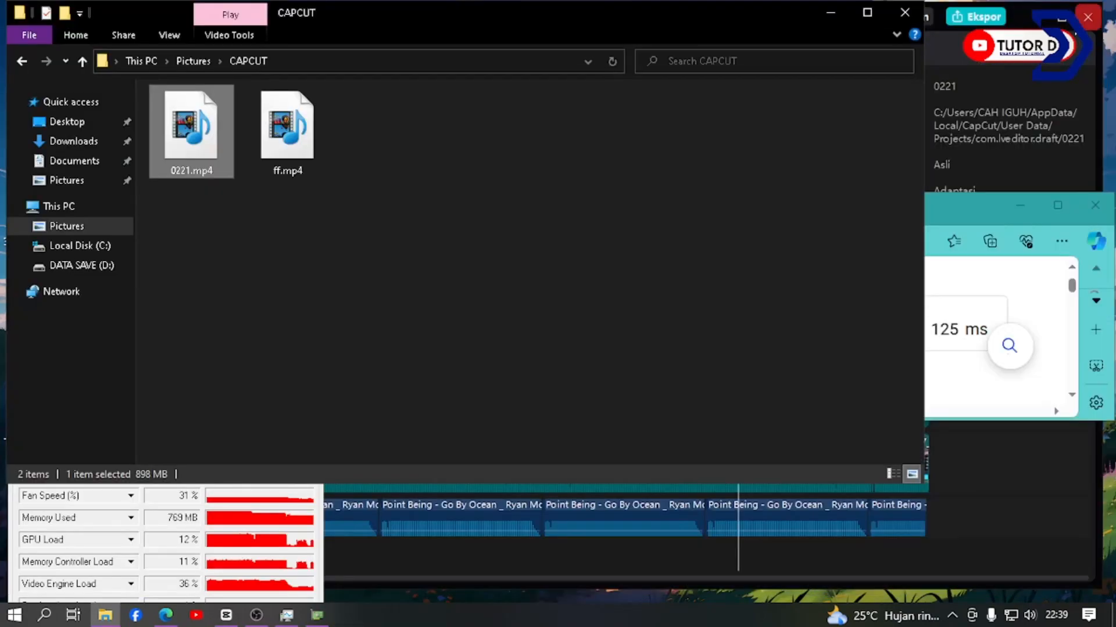
- Open the properties of 0221.mp4 and examine its file size
right_click(203, 151)
left_click(257, 514)
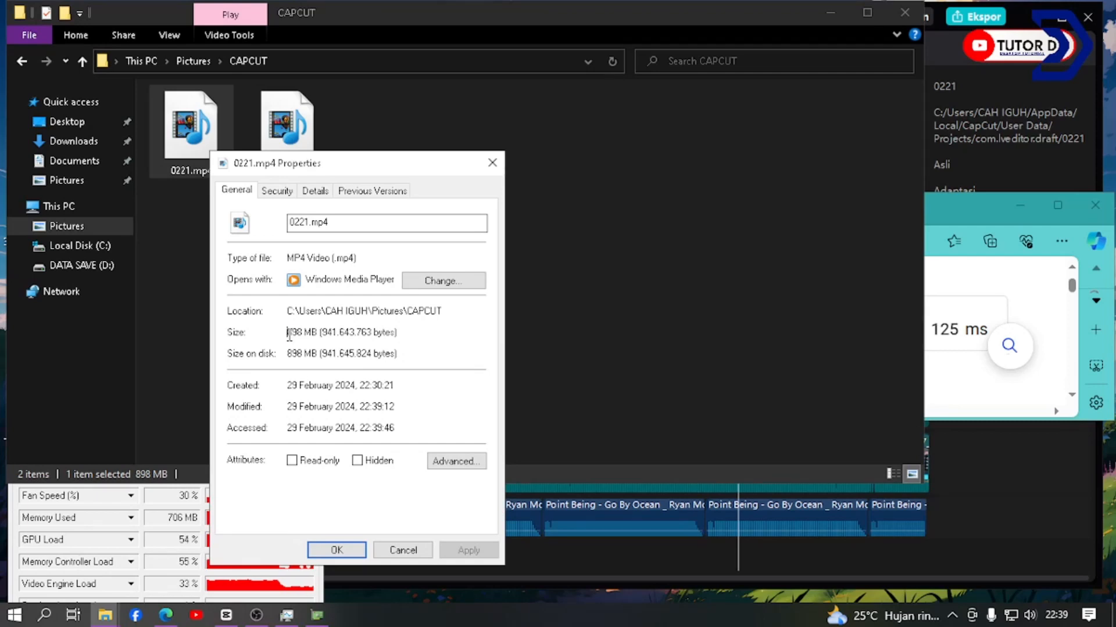
left_click_drag(289, 336, 331, 341)
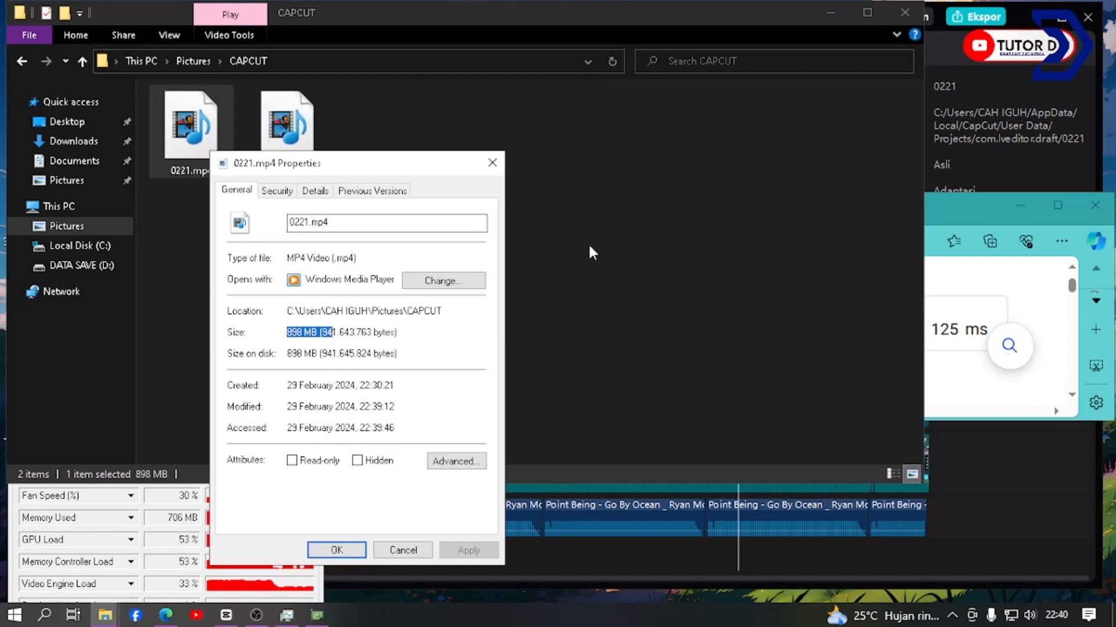
- Clear CapCut from the desktop and place GPU-Z's graphics card details beside the 0221.mp4 properties
left_click(1048, 520)
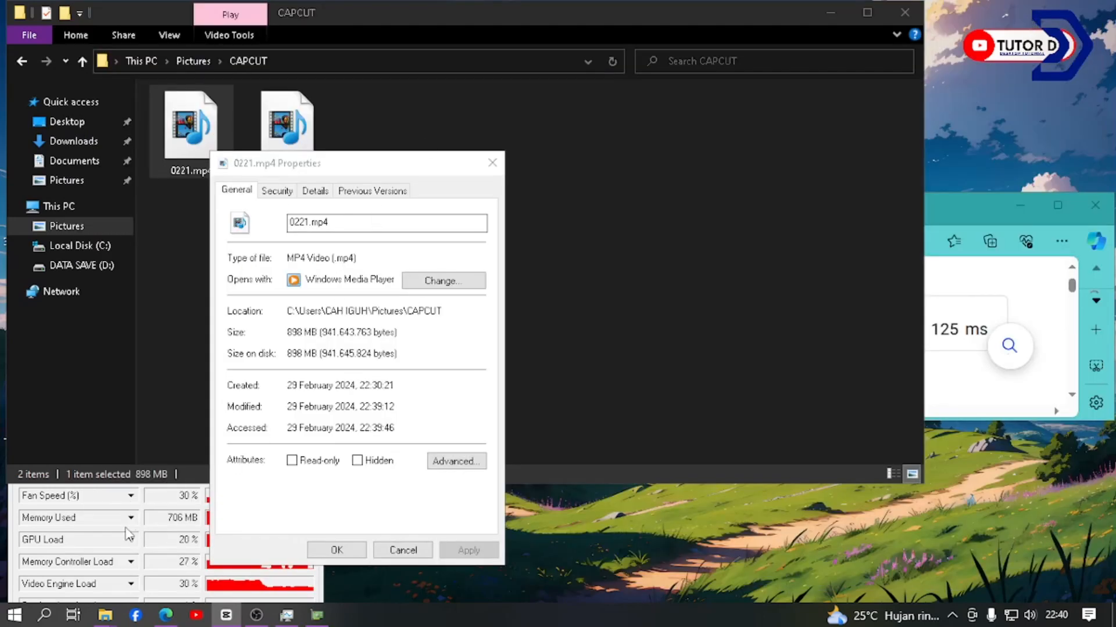
left_click(49, 407)
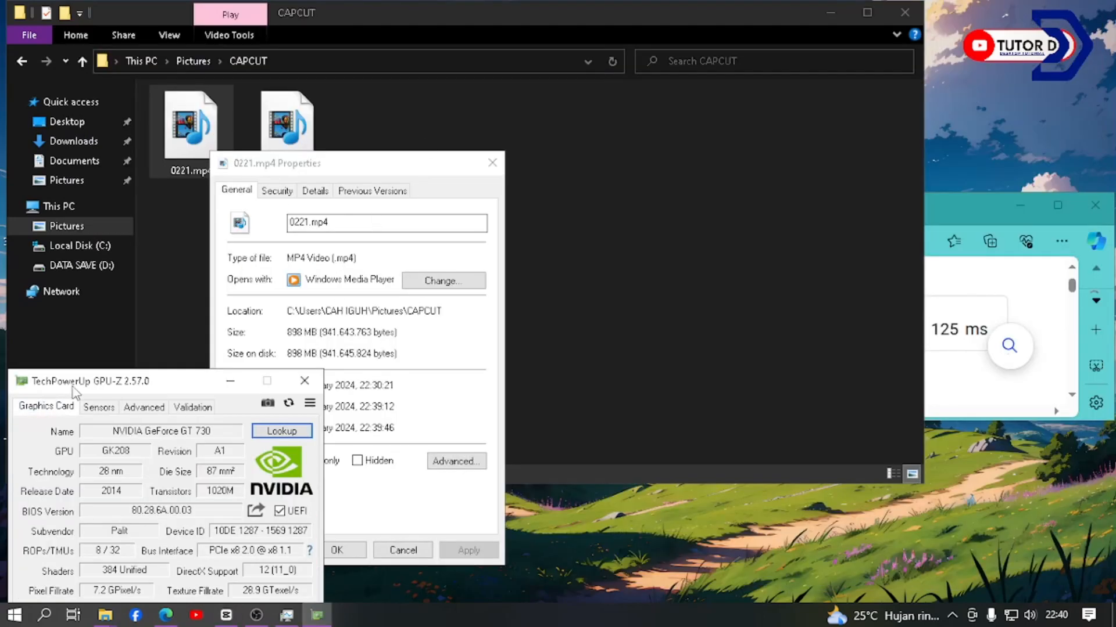
left_click_drag(78, 384, 651, 118)
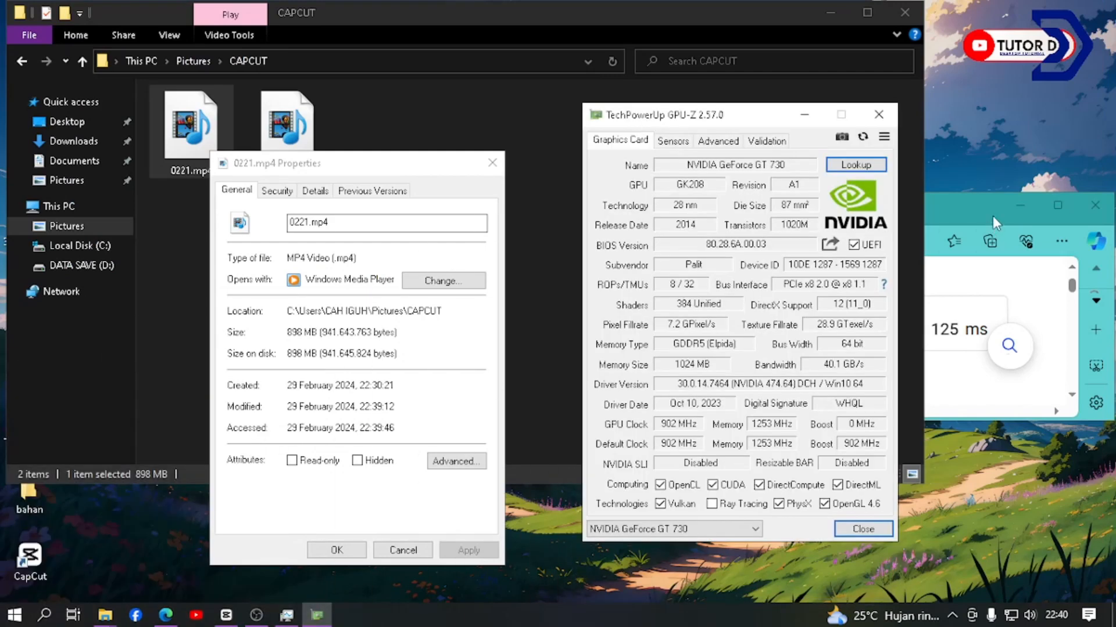
- Place the stopped stopwatch beside GPU-Z, and close the file properties and the CAPCUT folder
left_click(971, 218)
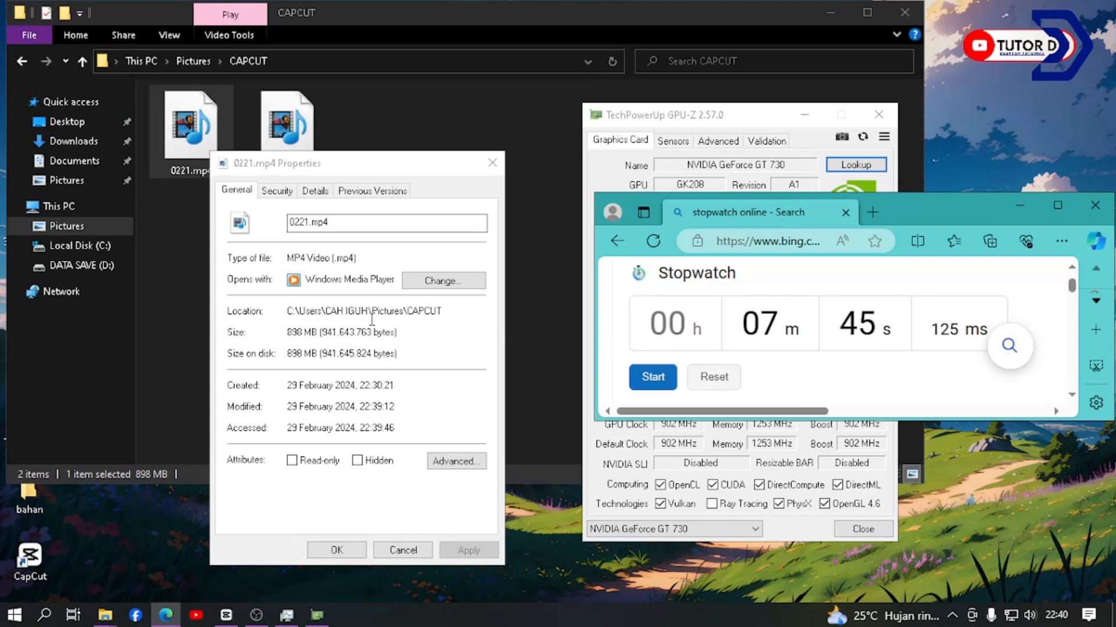
left_click(492, 163)
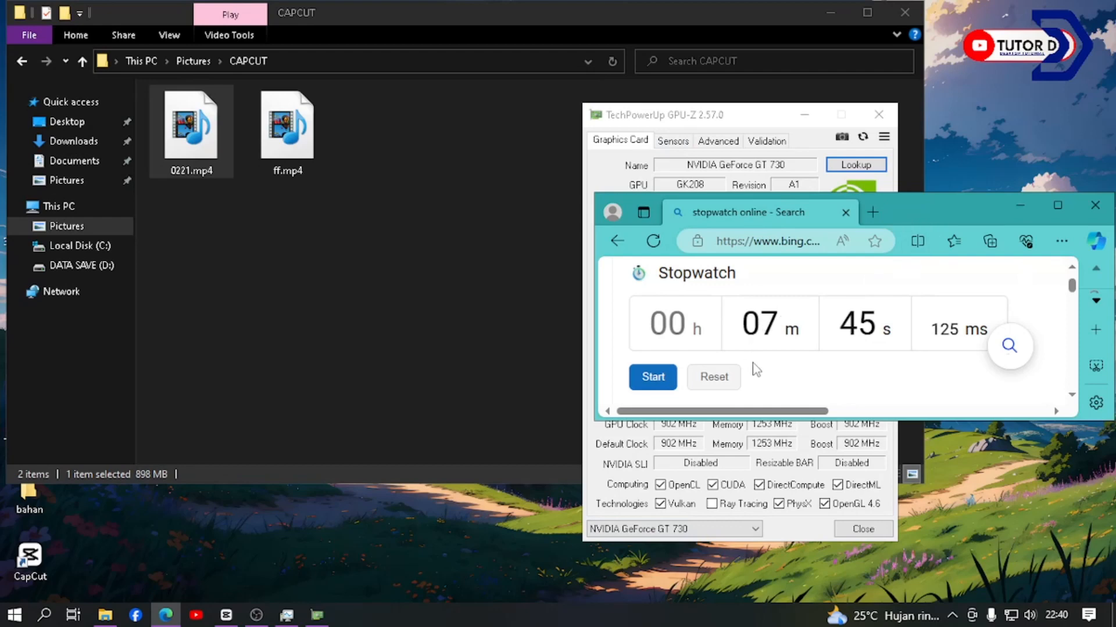
left_click_drag(976, 224, 427, 209)
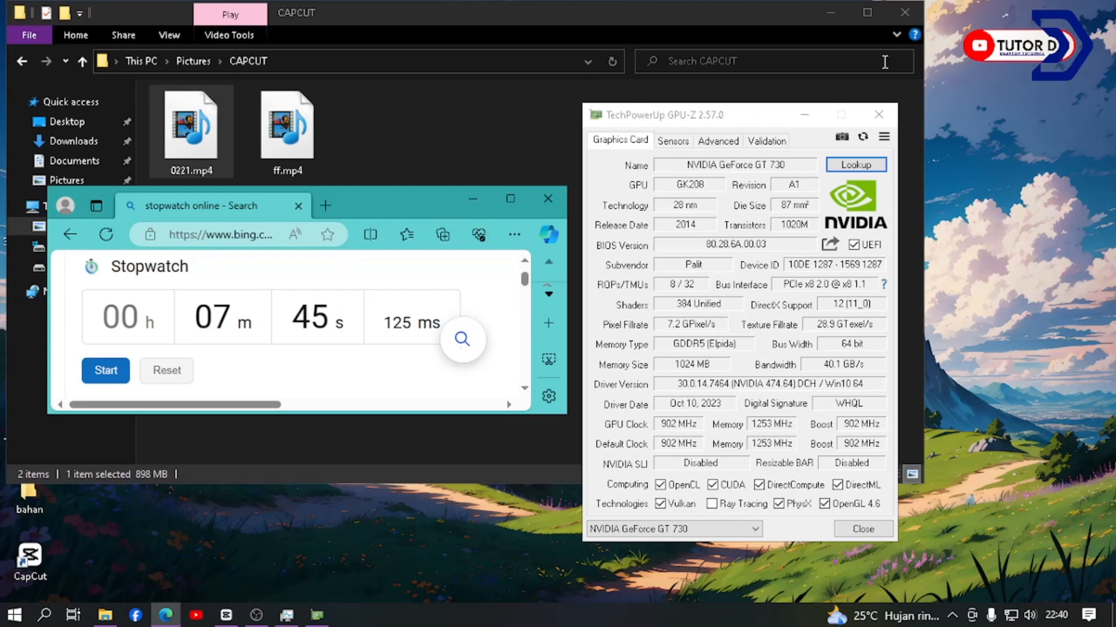
left_click(905, 13)
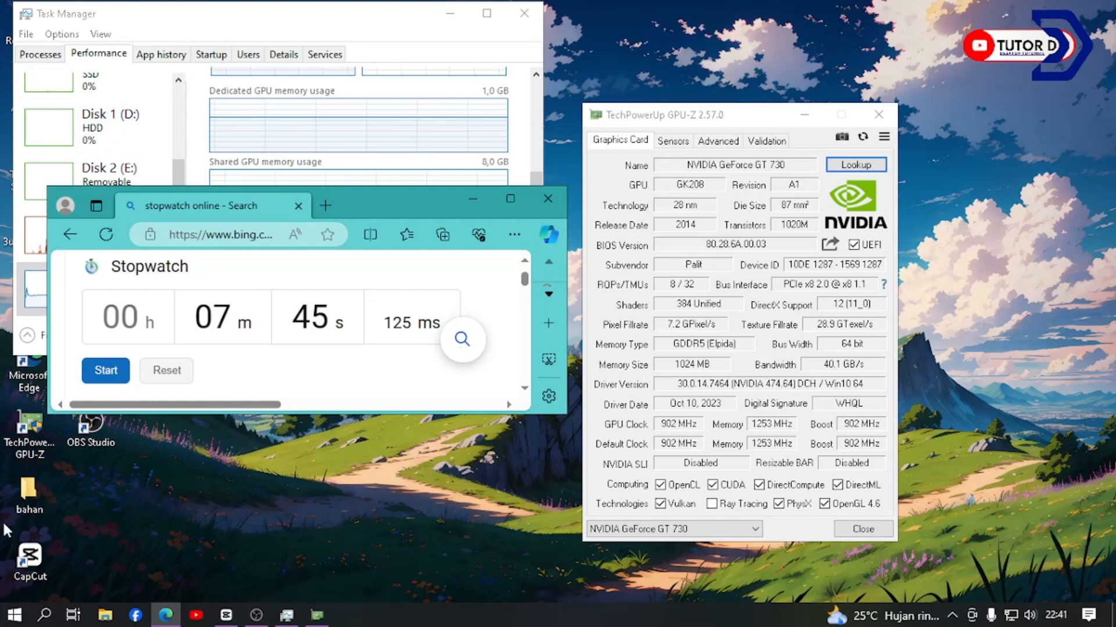
- Check the OBS recording, minimize OBS, and place the stopwatch directly below Task Manager so both are fully visible
left_click(260, 620)
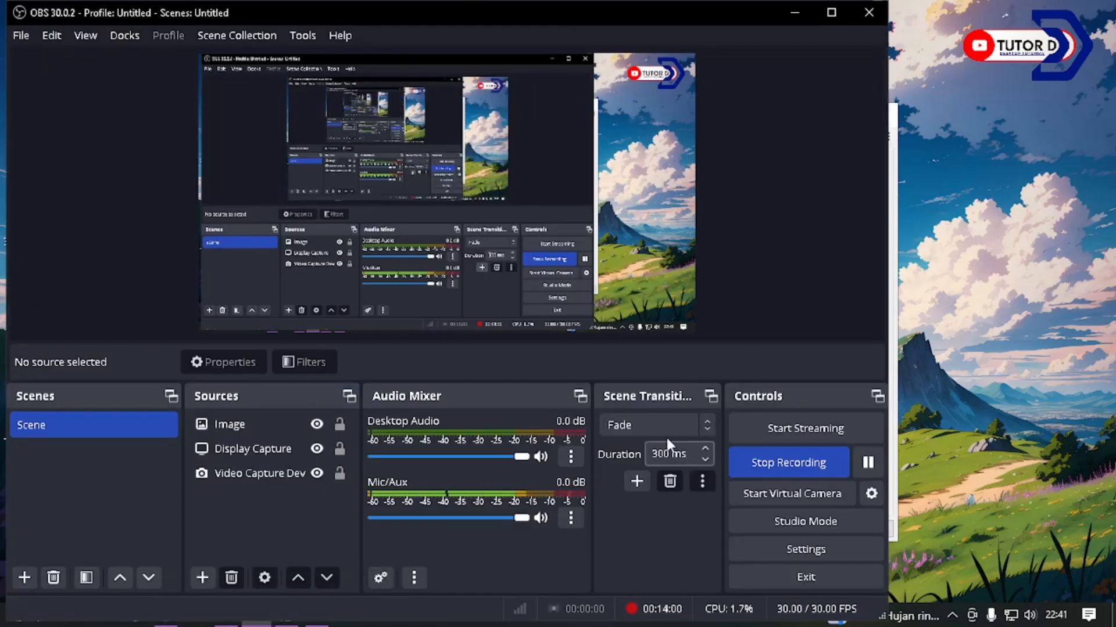
left_click(800, 6)
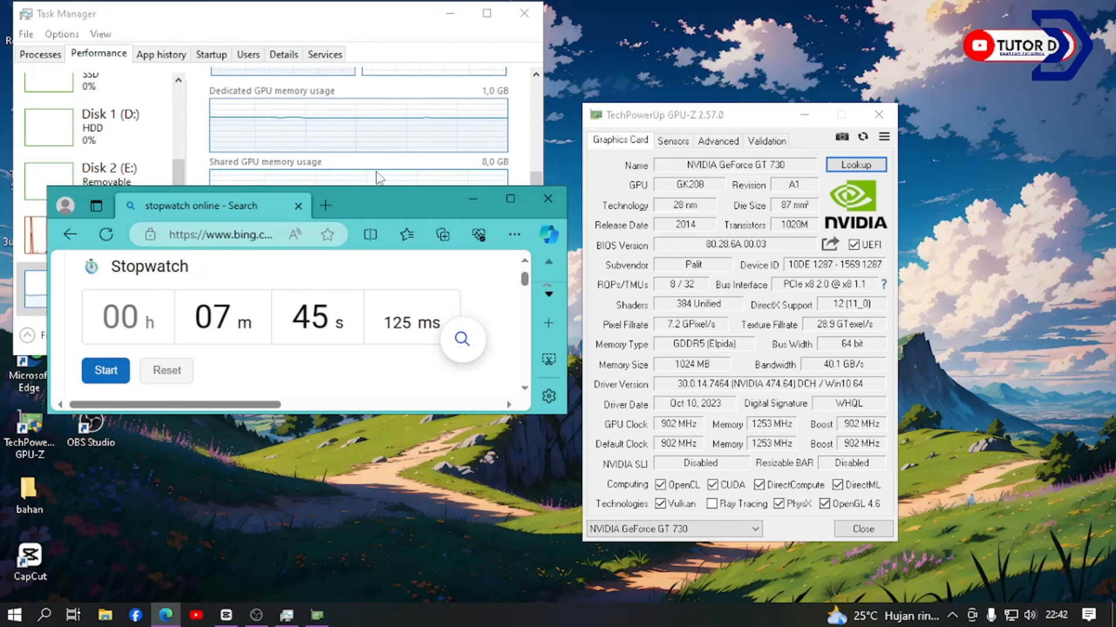
left_click_drag(399, 204, 370, 384)
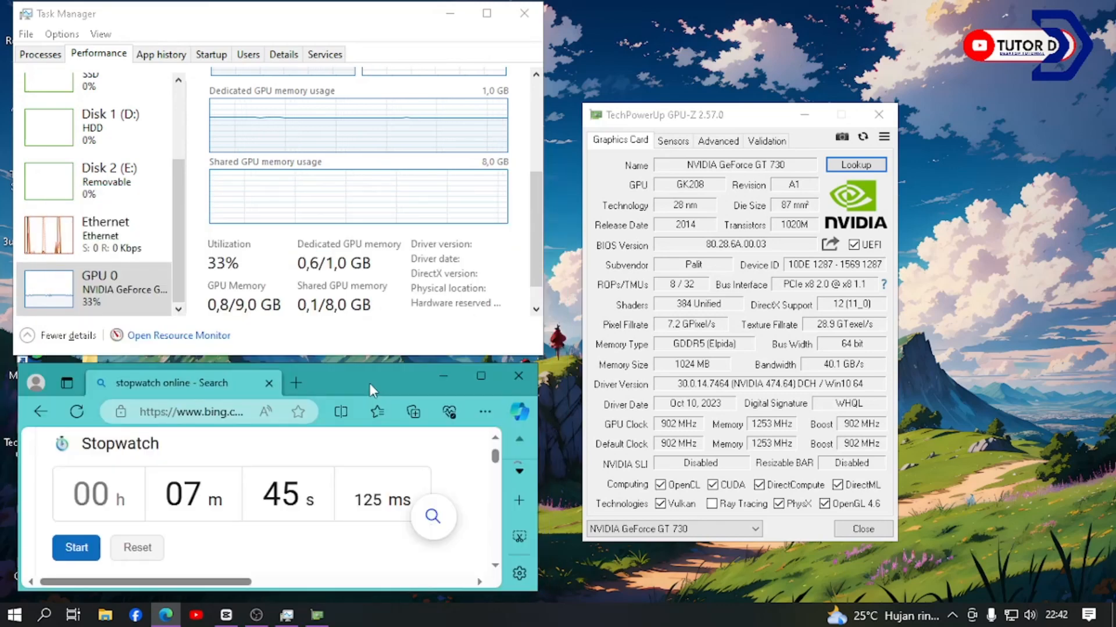